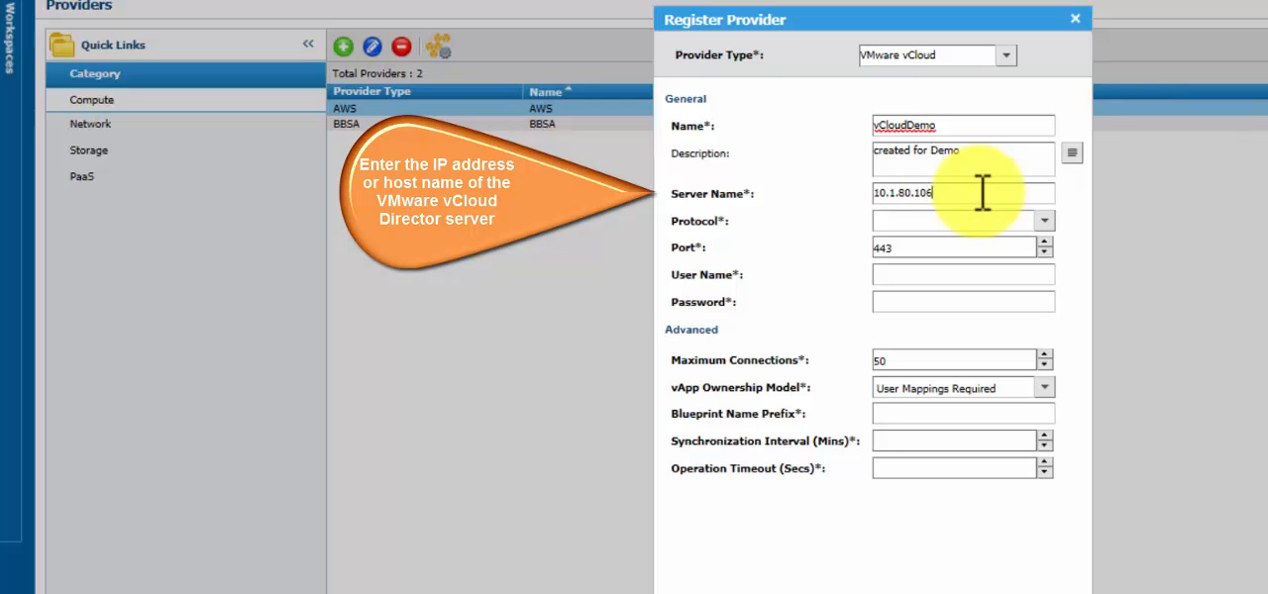
- Set the provider's protocol to HTTPS and enter the user name bmcadmin@BMC with the account password
{"action": "left_click", "coordinate": [1045, 221]}
{"action": "left_click", "coordinate": [1030, 258]}
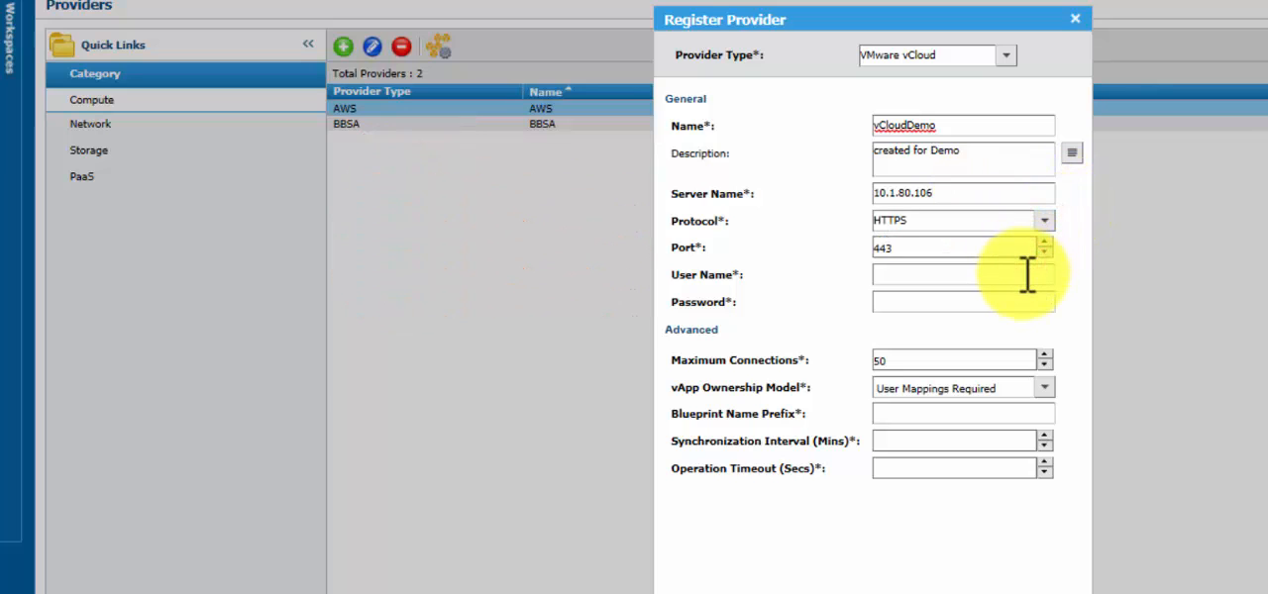
{"action": "left_click", "coordinate": [1025, 274]}
{"action": "type", "text": "bmcadmin@BMC"}
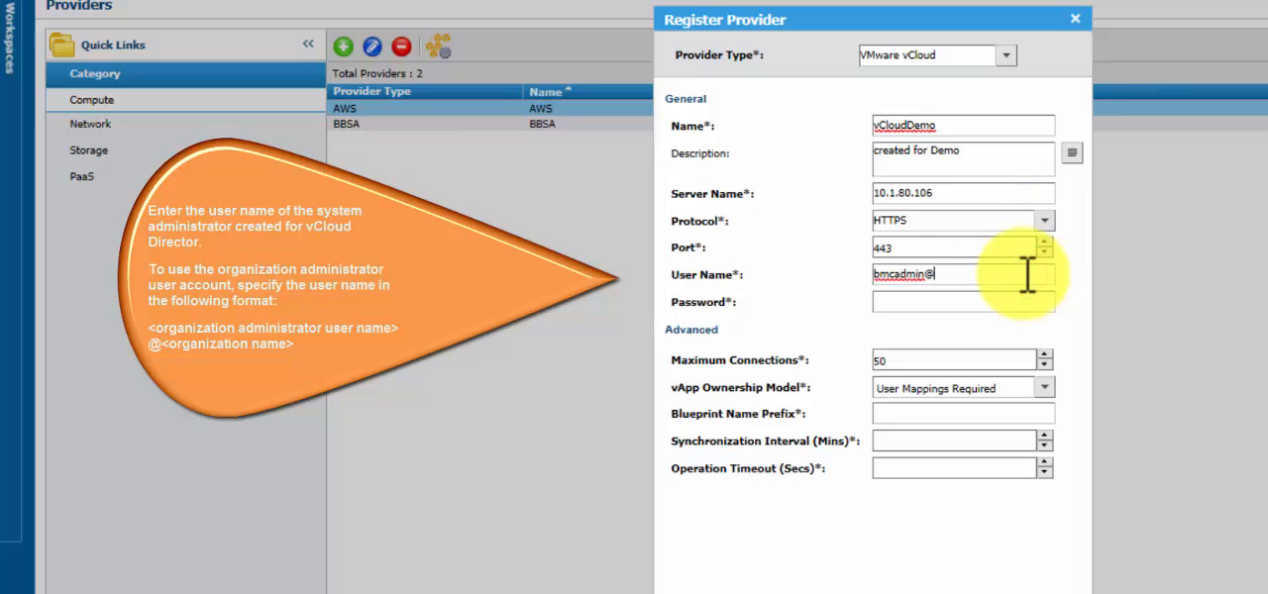
{"action": "left_click", "coordinate": [996, 303]}
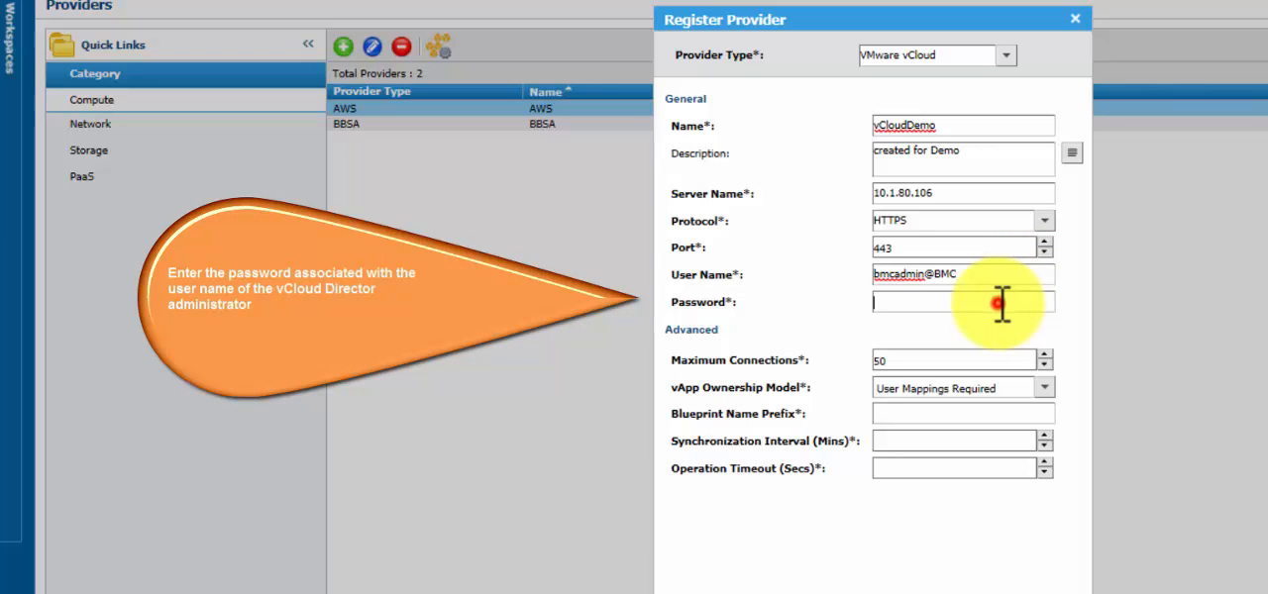
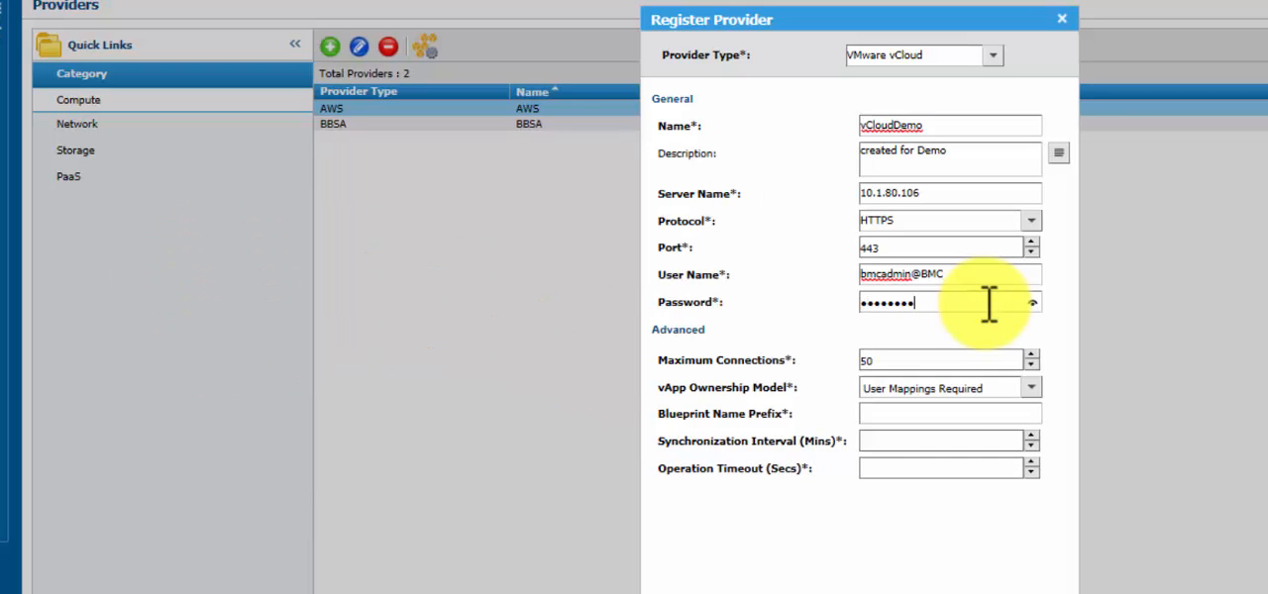
- Set the blueprint name prefix to ForDemo, synchronization interval to 5 minutes and operation timeout to 18000, and submit the provider registration
{"action": "left_click", "coordinate": [947, 410]}
{"action": "type", "text": "ForDemo"}
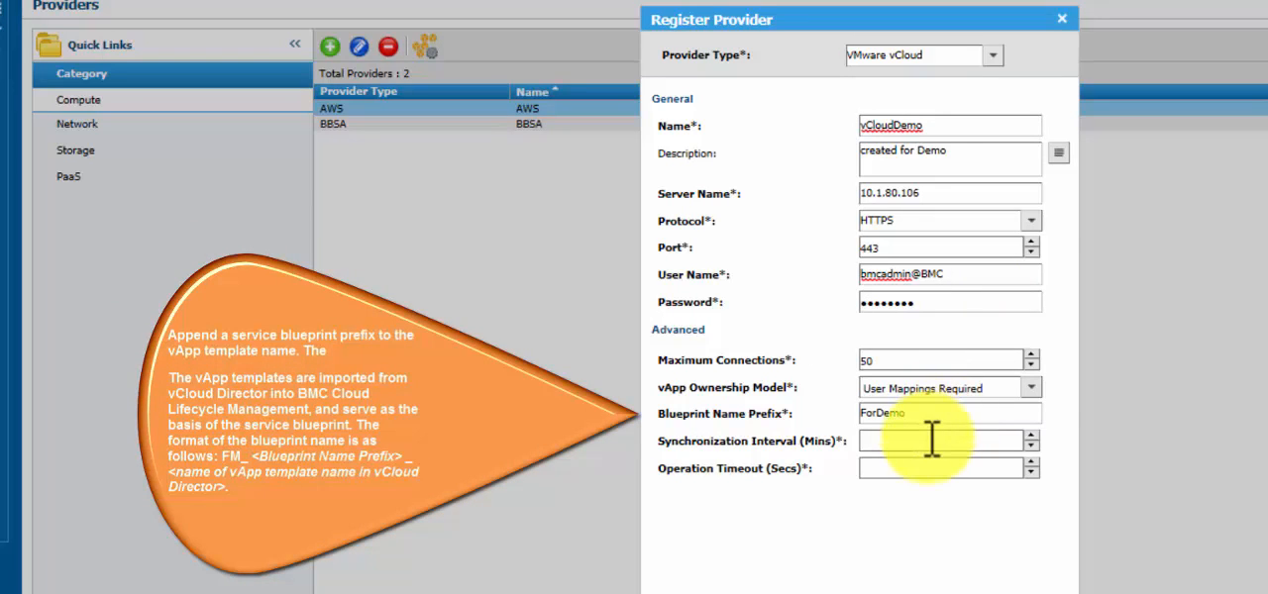
{"action": "left_click", "coordinate": [923, 441]}
{"action": "type", "text": "5"}
{"action": "left_click", "coordinate": [910, 469]}
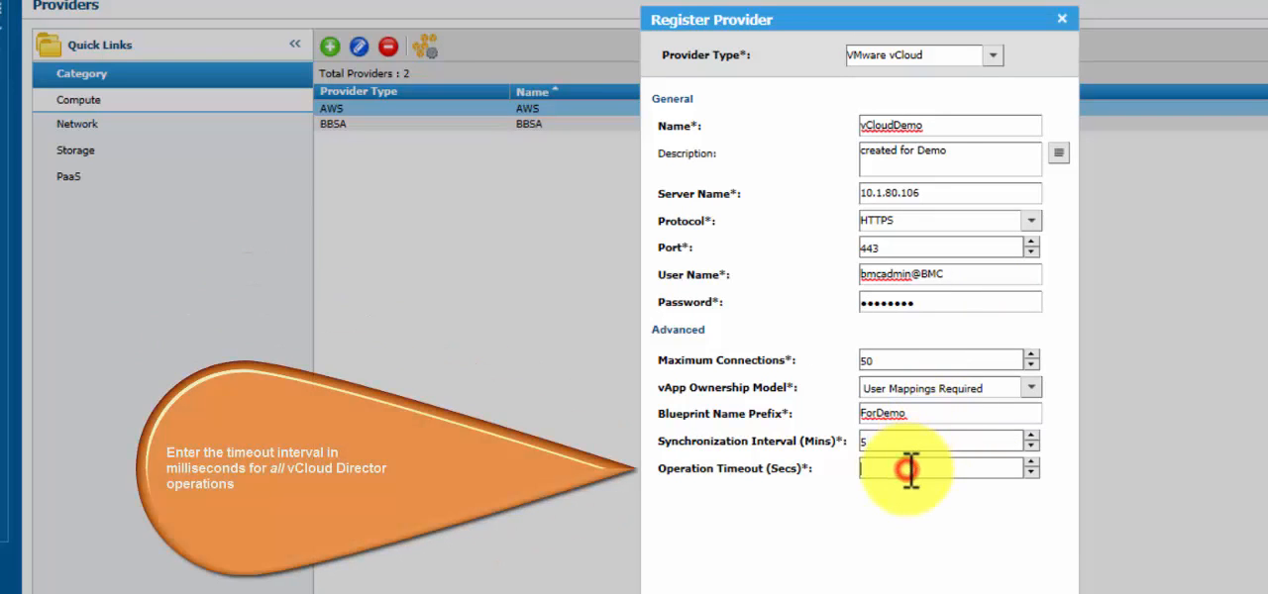
{"action": "type", "text": "18000"}
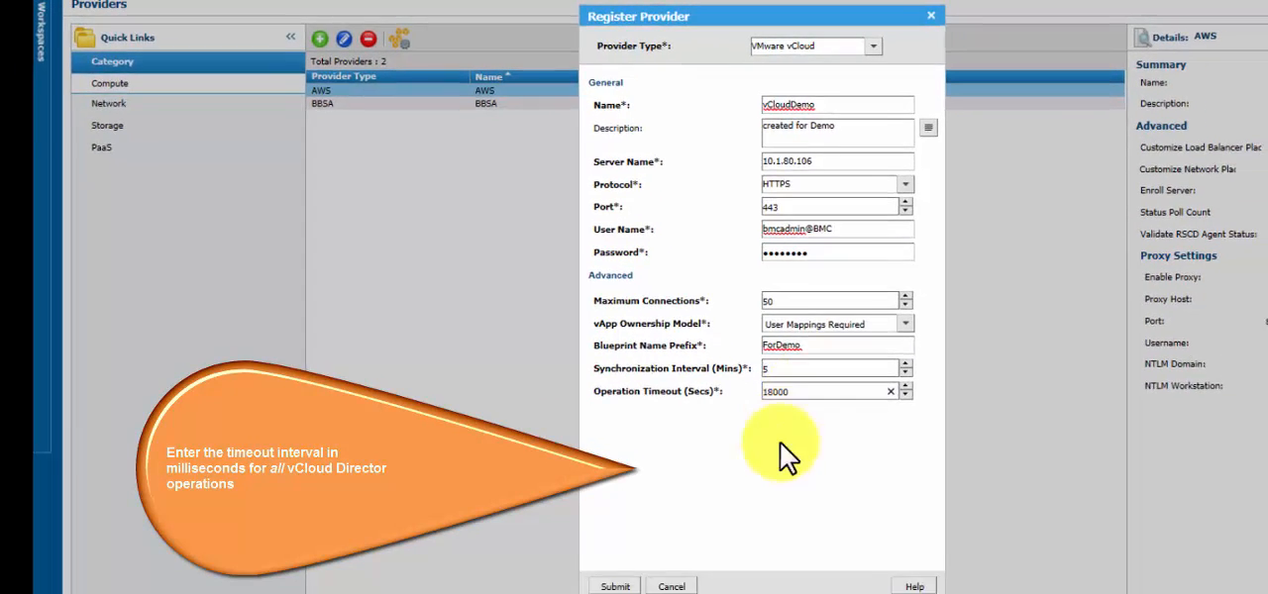
{"action": "left_click", "coordinate": [600, 564]}
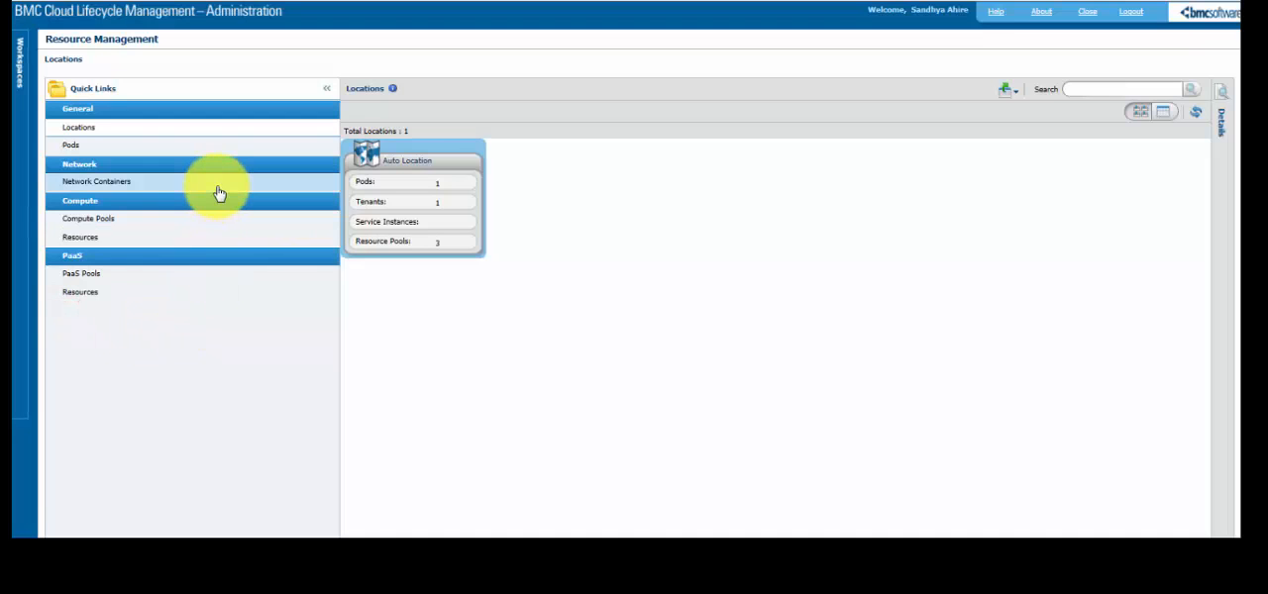
- Onboard the BMC_ORG logical data center from the vCloudDemo provider under Network Containers
{"action": "left_click", "coordinate": [220, 186]}
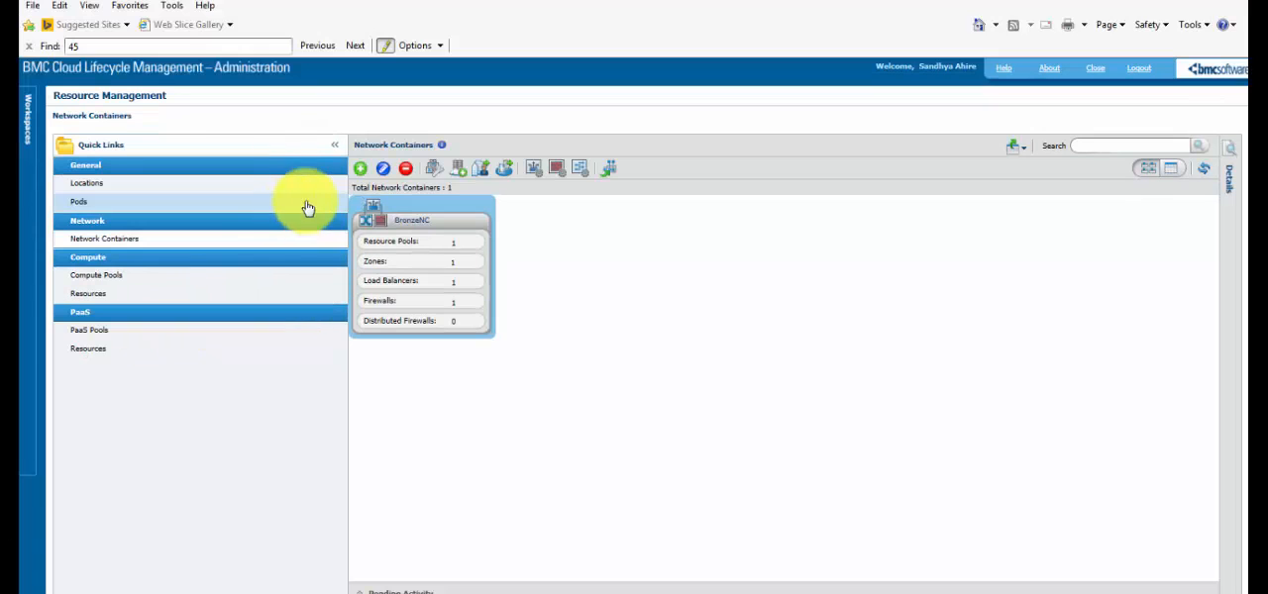
{"action": "left_click", "coordinate": [457, 171]}
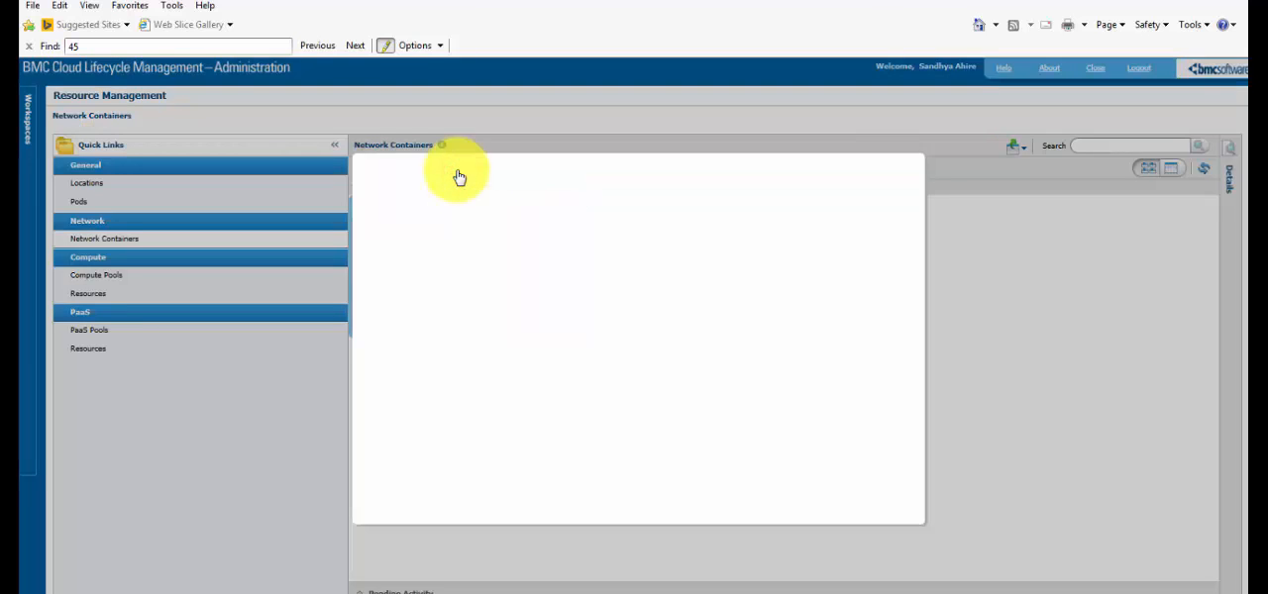
{"action": "left_click", "coordinate": [531, 211]}
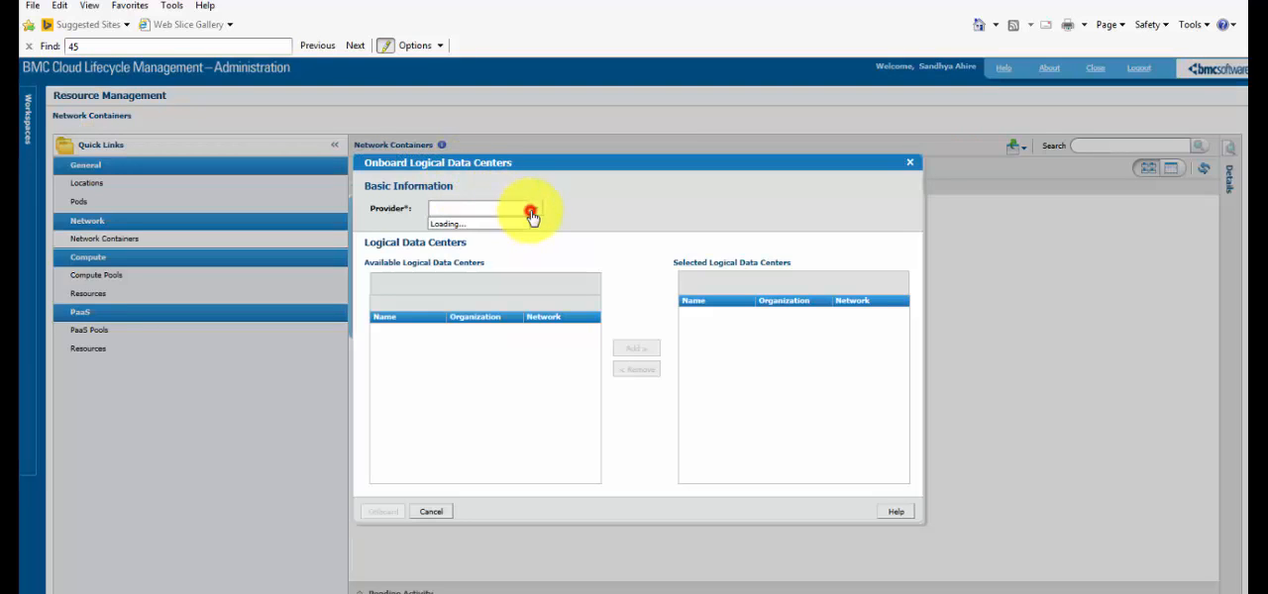
{"action": "left_click", "coordinate": [496, 236]}
{"action": "left_click", "coordinate": [521, 343]}
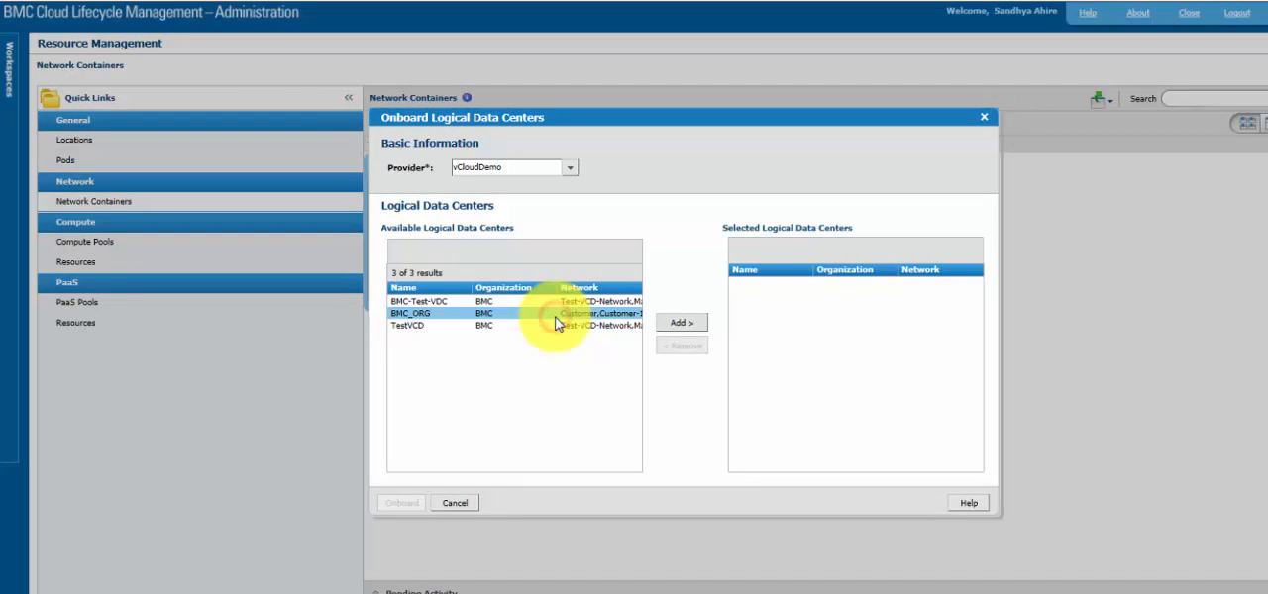
{"action": "left_click", "coordinate": [669, 323]}
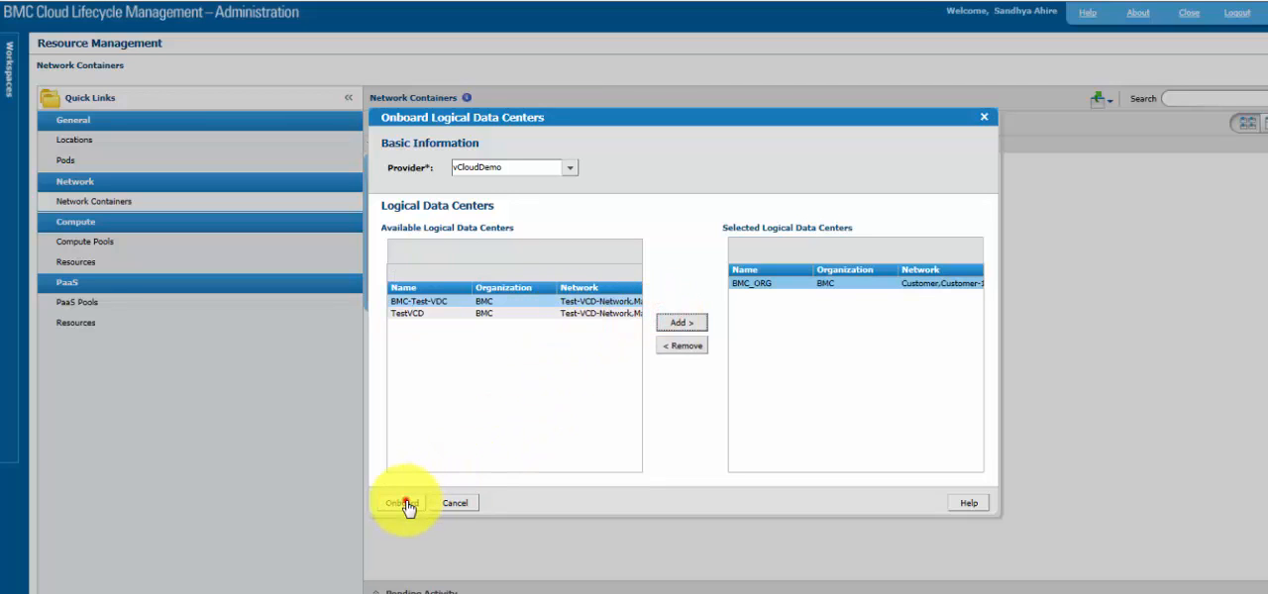
{"action": "left_click", "coordinate": [403, 504]}
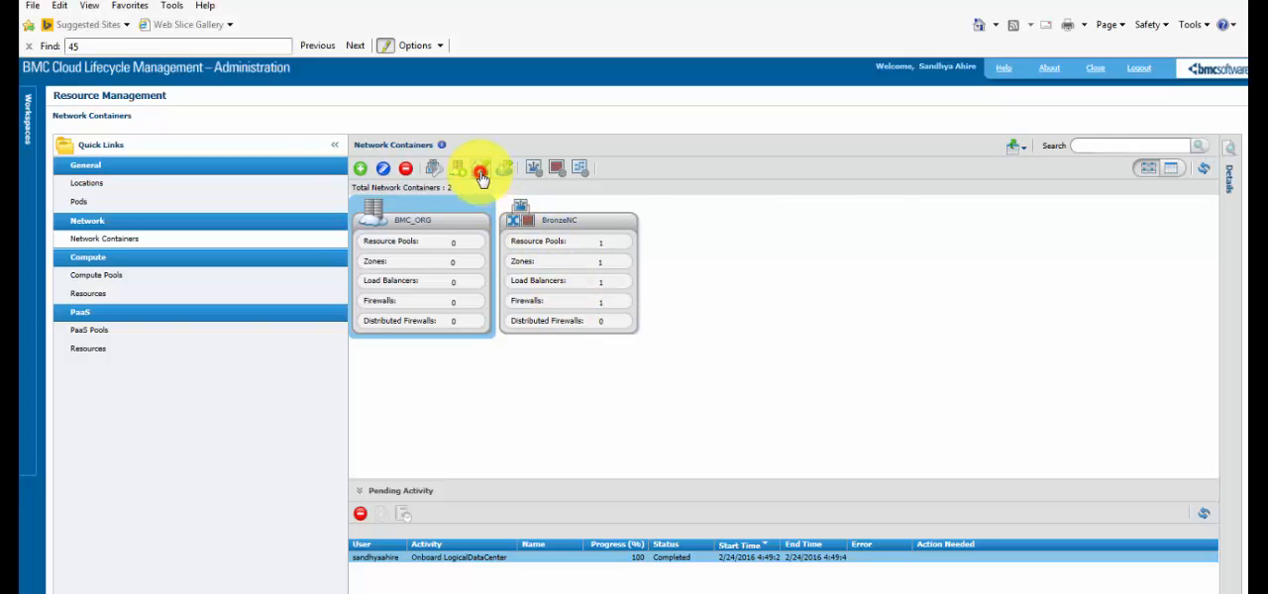
- Map the vCloudTenant tenant to the BMC_ORG network container and save the mapping
{"action": "left_click", "coordinate": [481, 178]}
{"action": "left_click", "coordinate": [549, 362]}
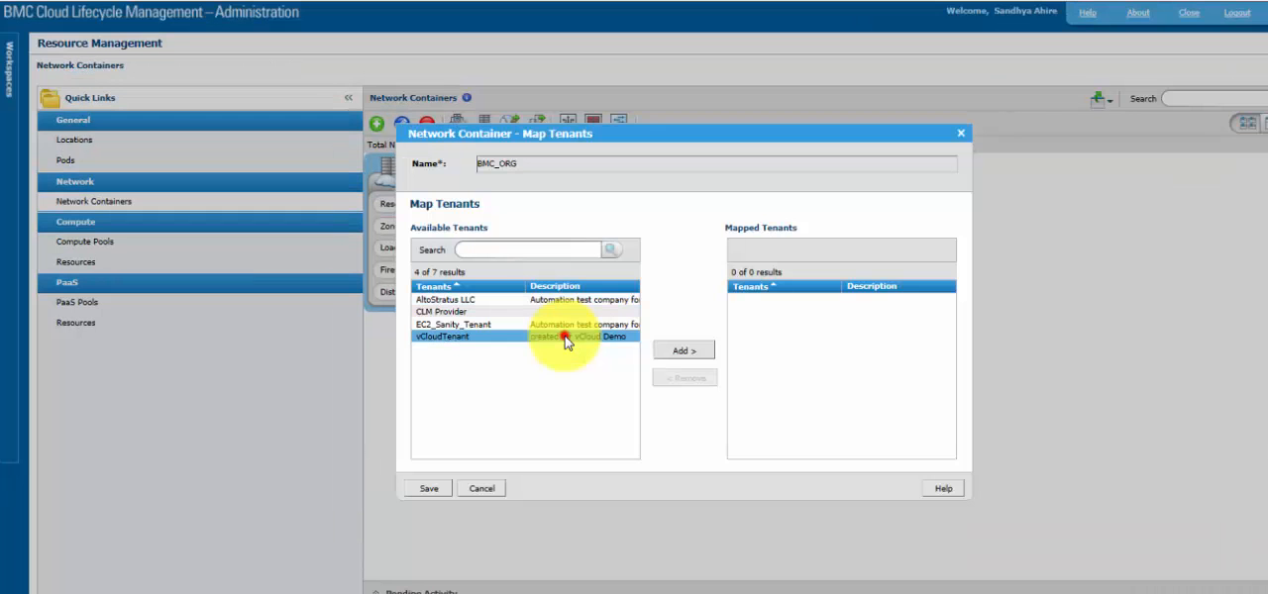
{"action": "left_click", "coordinate": [636, 377]}
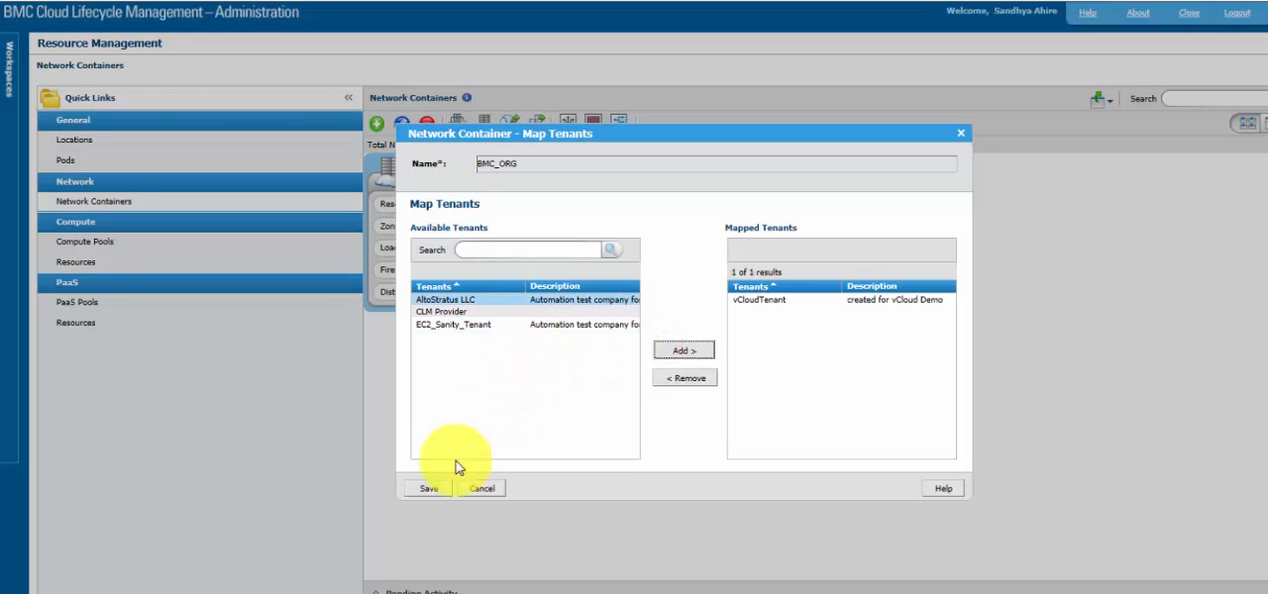
{"action": "left_click", "coordinate": [420, 491]}
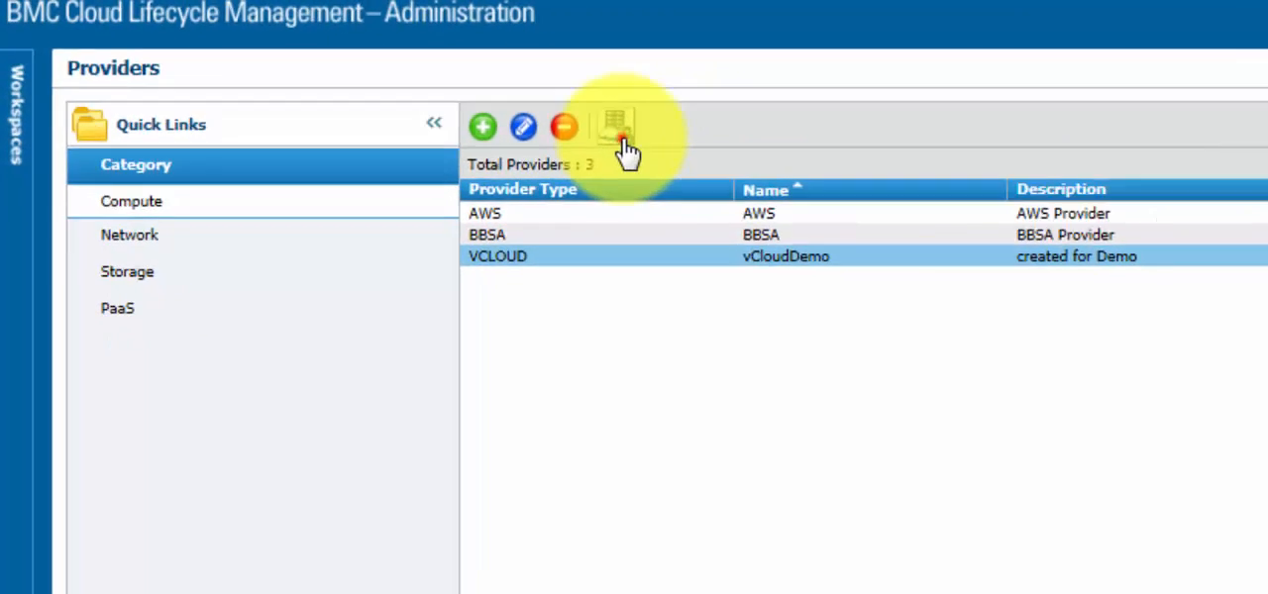
- Add a user mapping for vCloudDemo linking tenant vCloudTenant and user vclouduser1 to logical data center organization BMC and user bmcadmin
{"action": "left_click", "coordinate": [321, 71]}
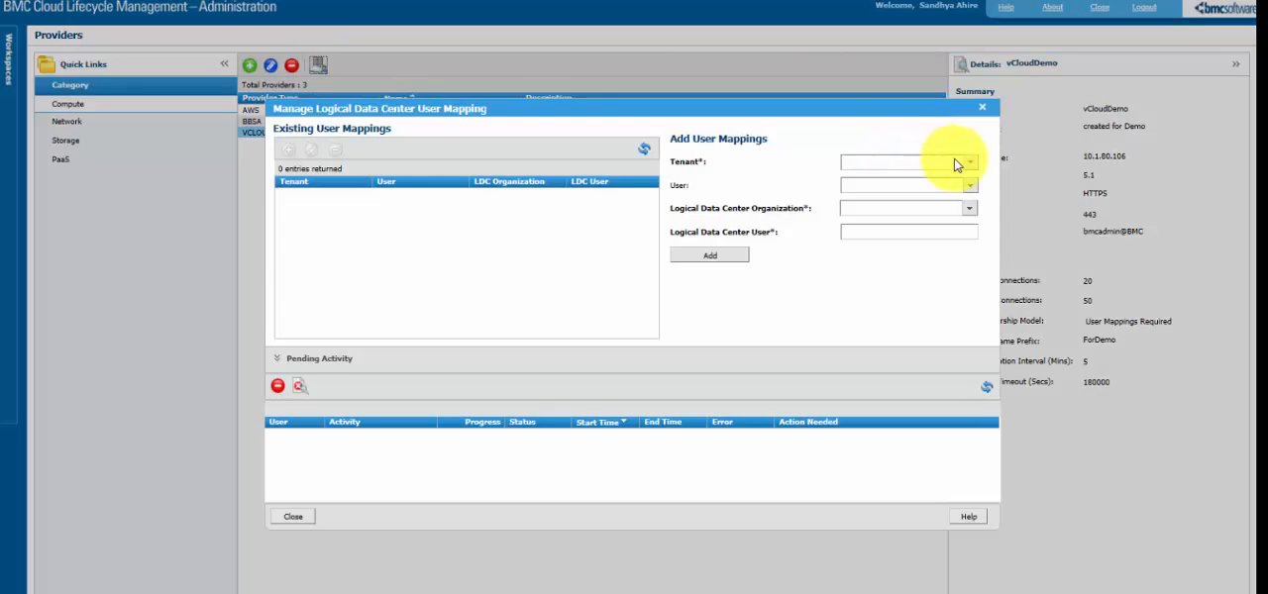
{"action": "left_click", "coordinate": [968, 165]}
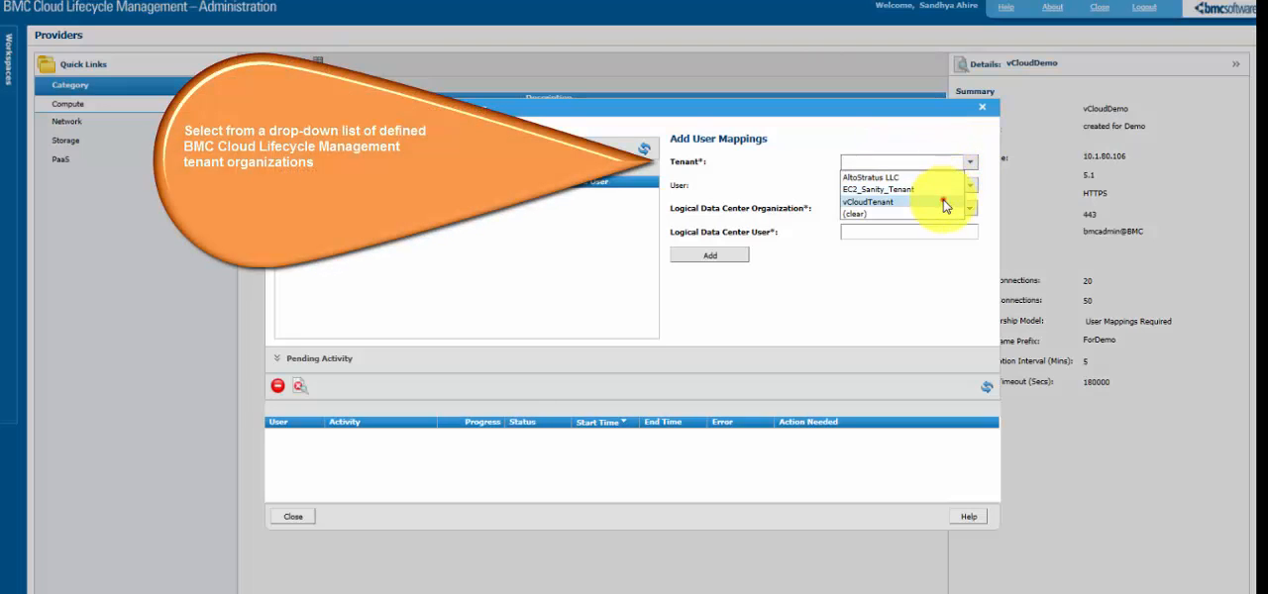
{"action": "left_click", "coordinate": [956, 202]}
{"action": "left_click", "coordinate": [968, 186]}
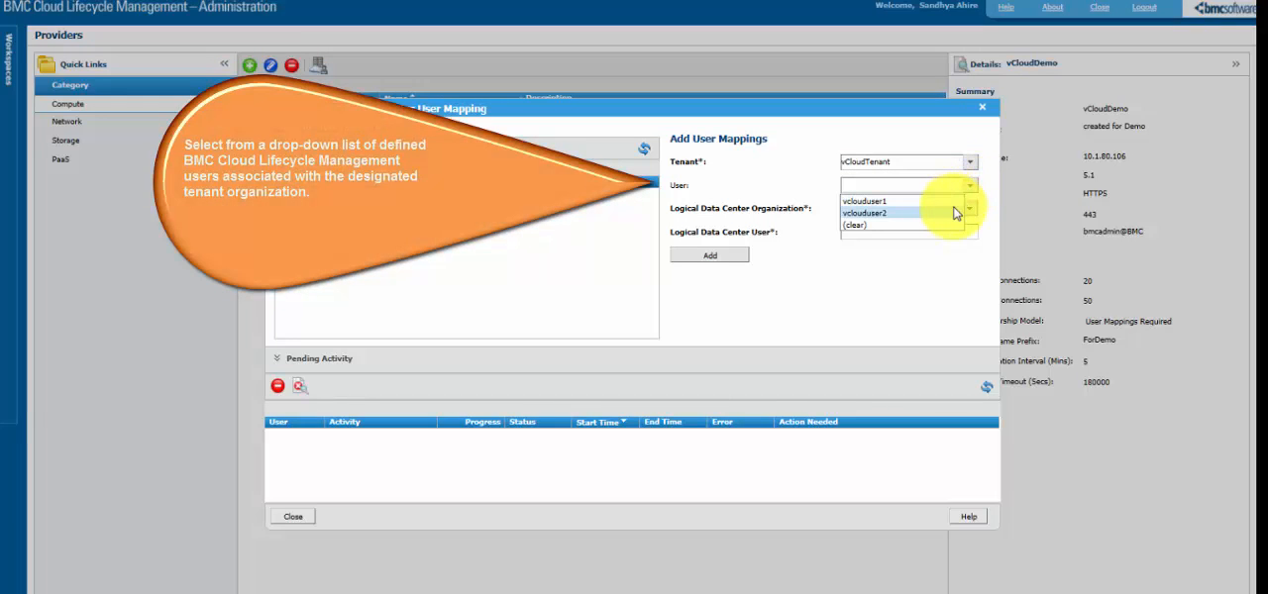
{"action": "left_click", "coordinate": [955, 203]}
{"action": "left_click", "coordinate": [970, 208]}
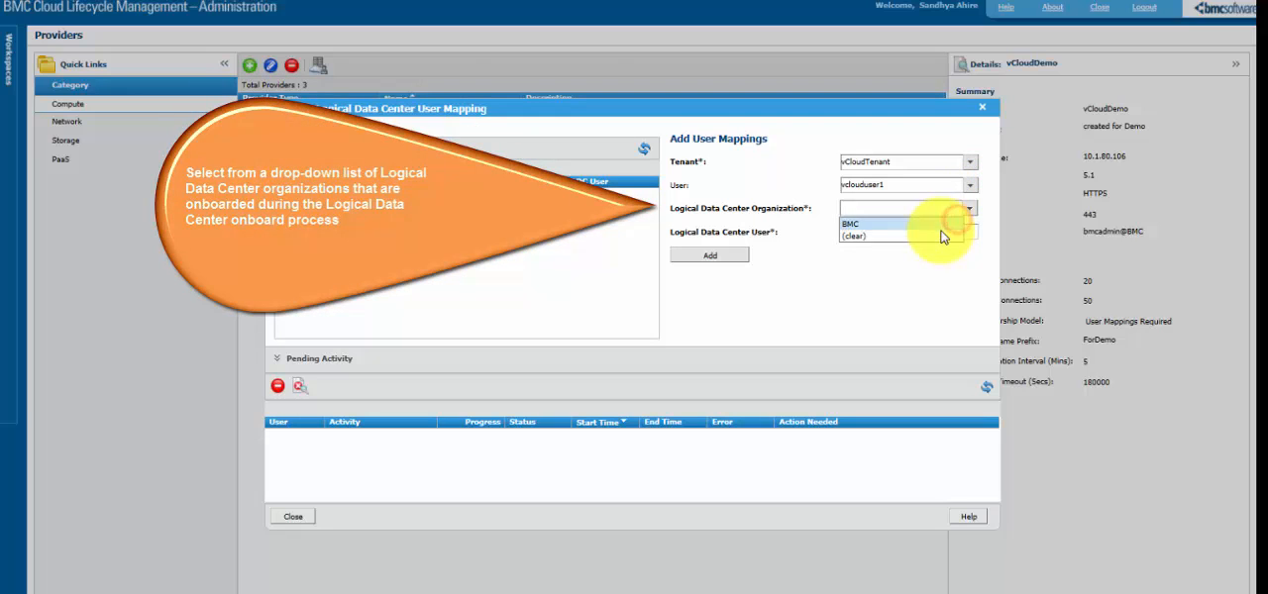
{"action": "left_click", "coordinate": [945, 233]}
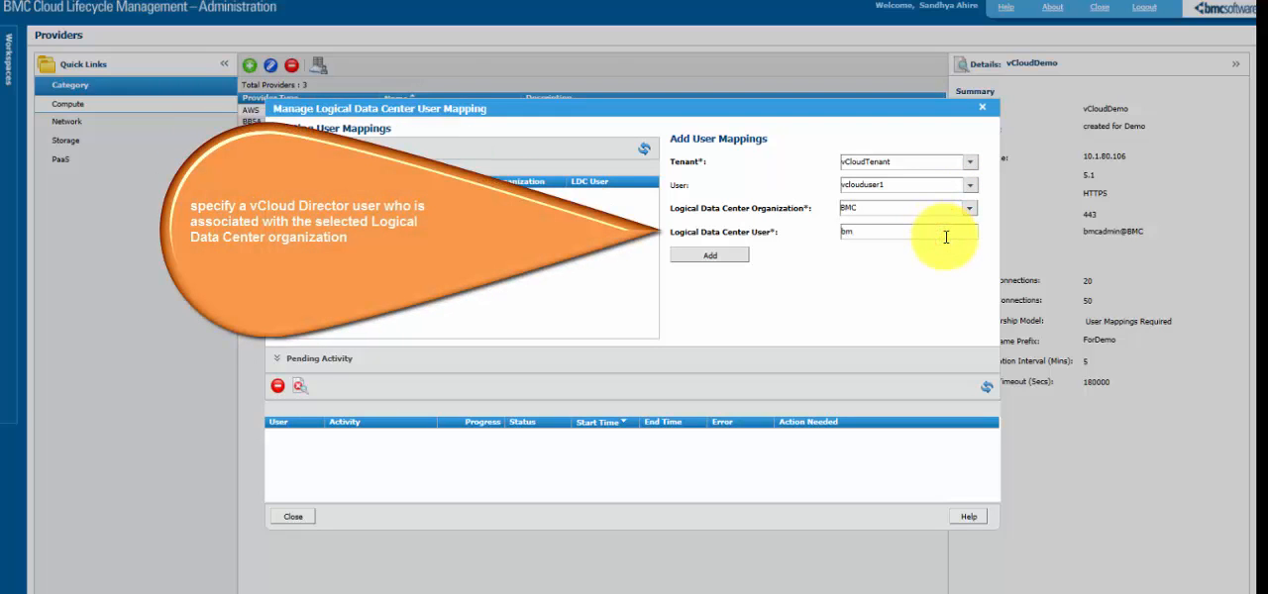
{"action": "type", "text": "bmcadmin"}
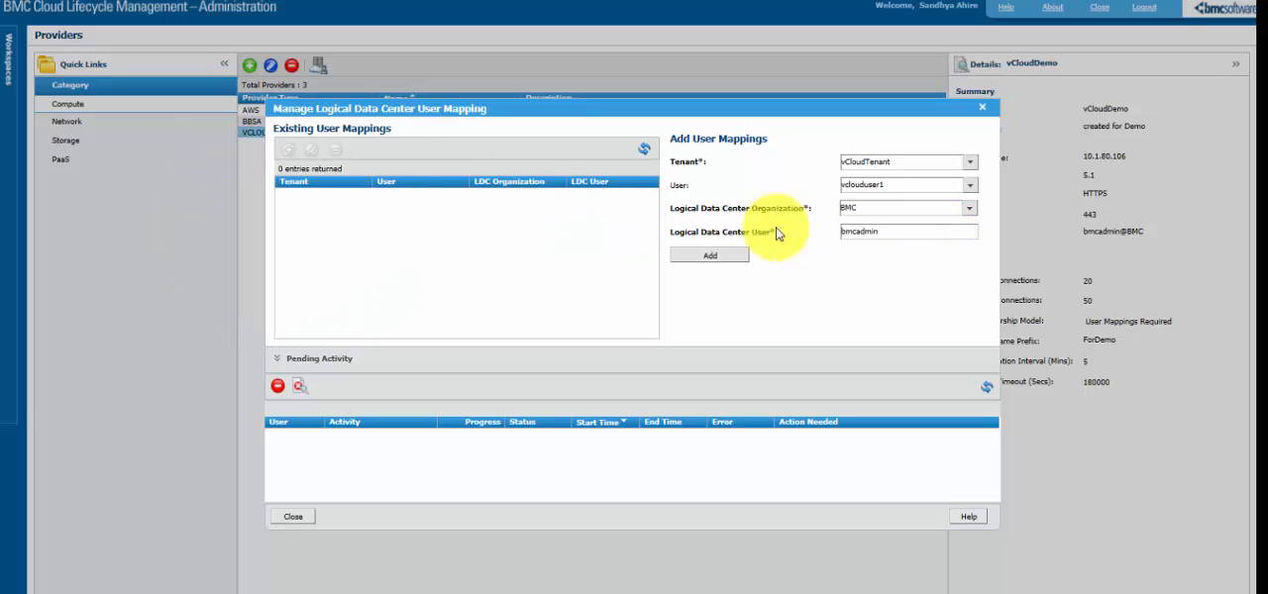
{"action": "left_click", "coordinate": [740, 257]}
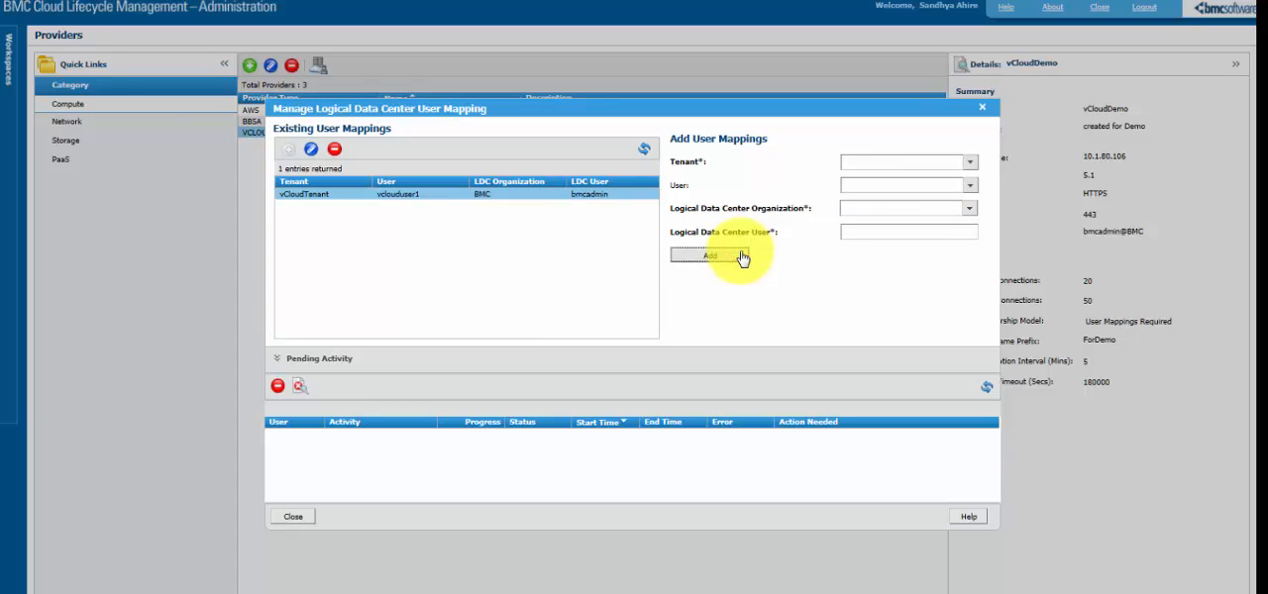
{"action": "left_click", "coordinate": [293, 517]}
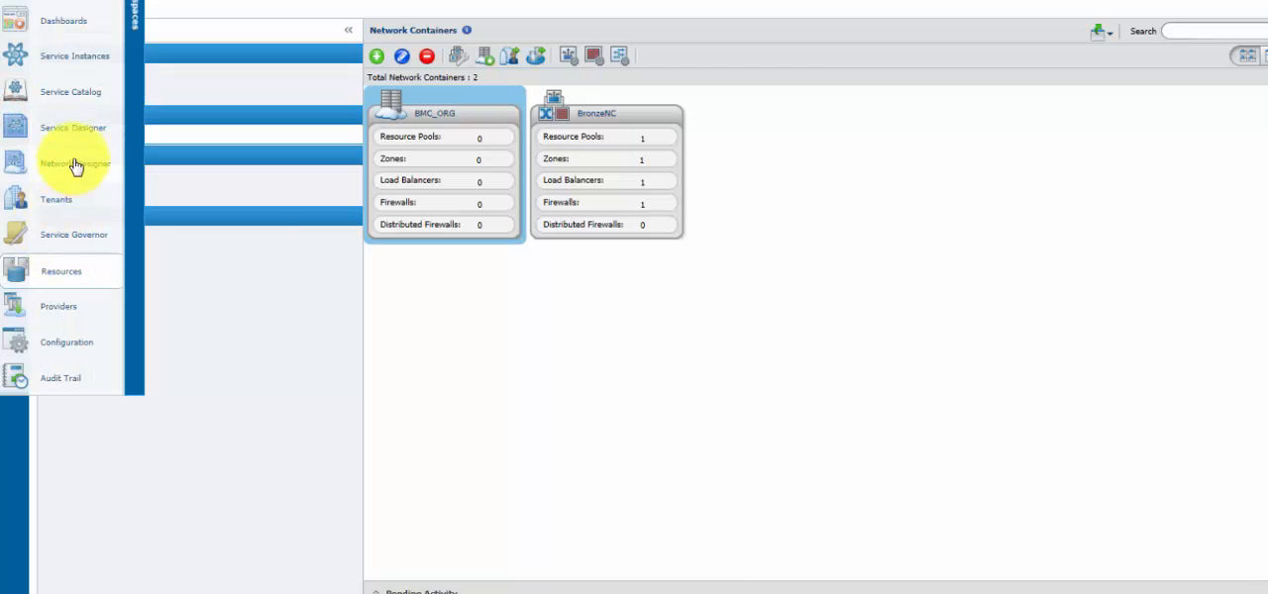
- Preview the imported FM_ForDemo_vAPP_Network_vAPP service blueprint in the Service Designer
{"action": "left_click", "coordinate": [79, 129]}
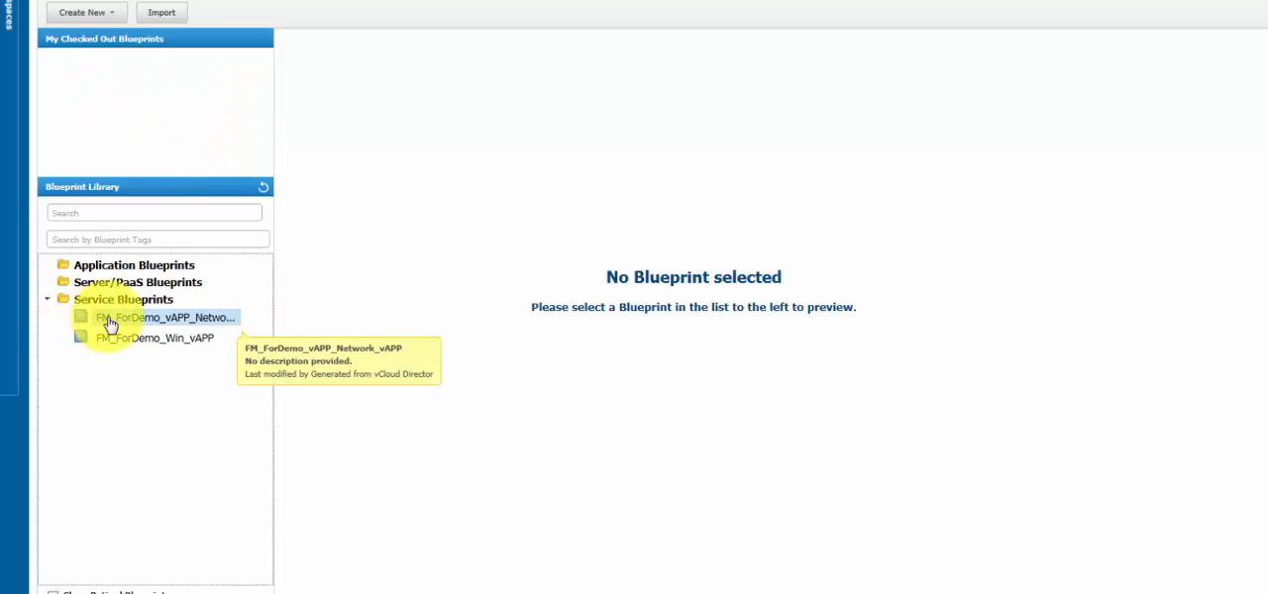
{"action": "left_click", "coordinate": [139, 321]}
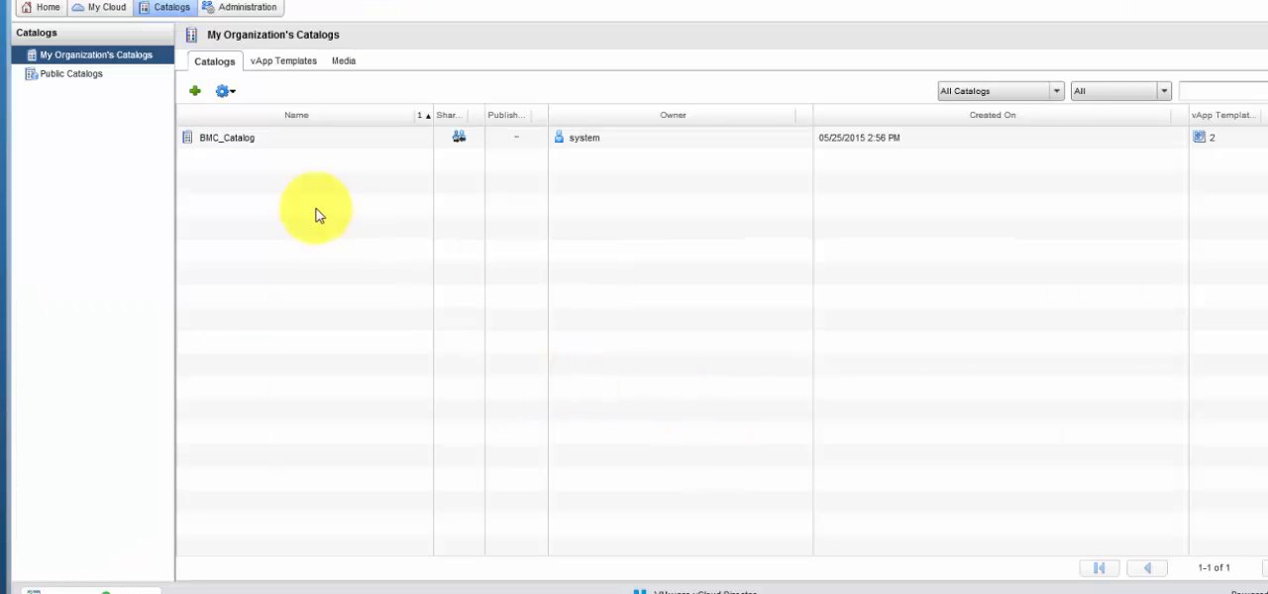
- In vCloud Director, examine the hardware properties of the Win_2k3 virtual machine in BMC_Catalog's vAPP_Network_vAPP template
{"action": "left_click", "coordinate": [230, 143]}
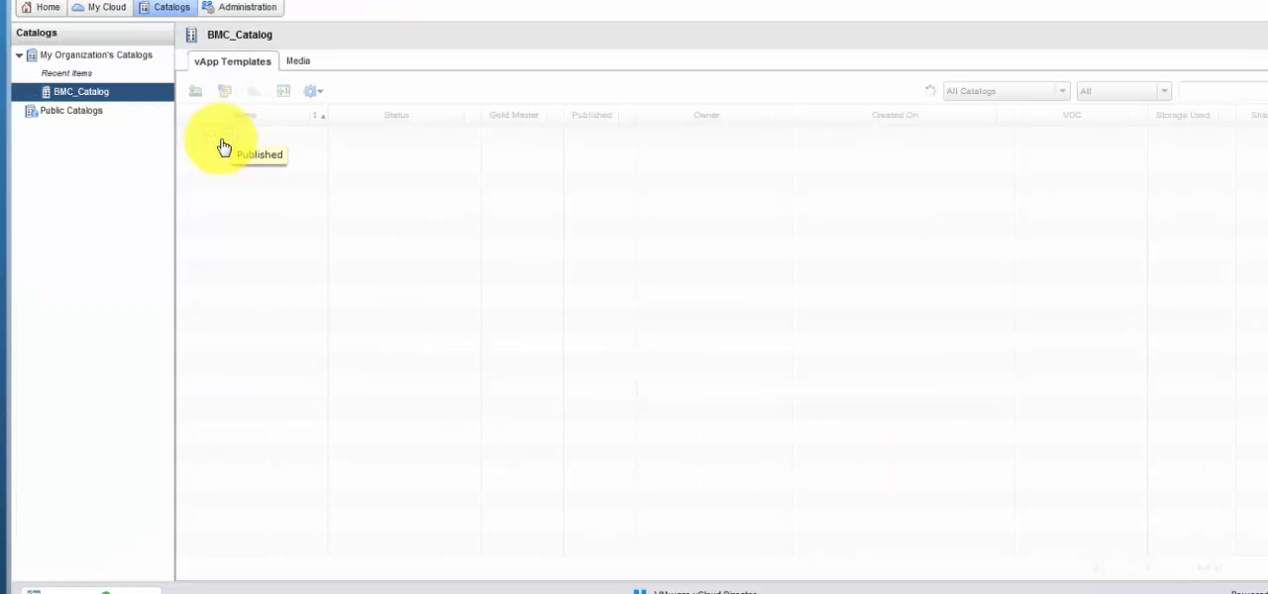
{"action": "left_click", "coordinate": [241, 139]}
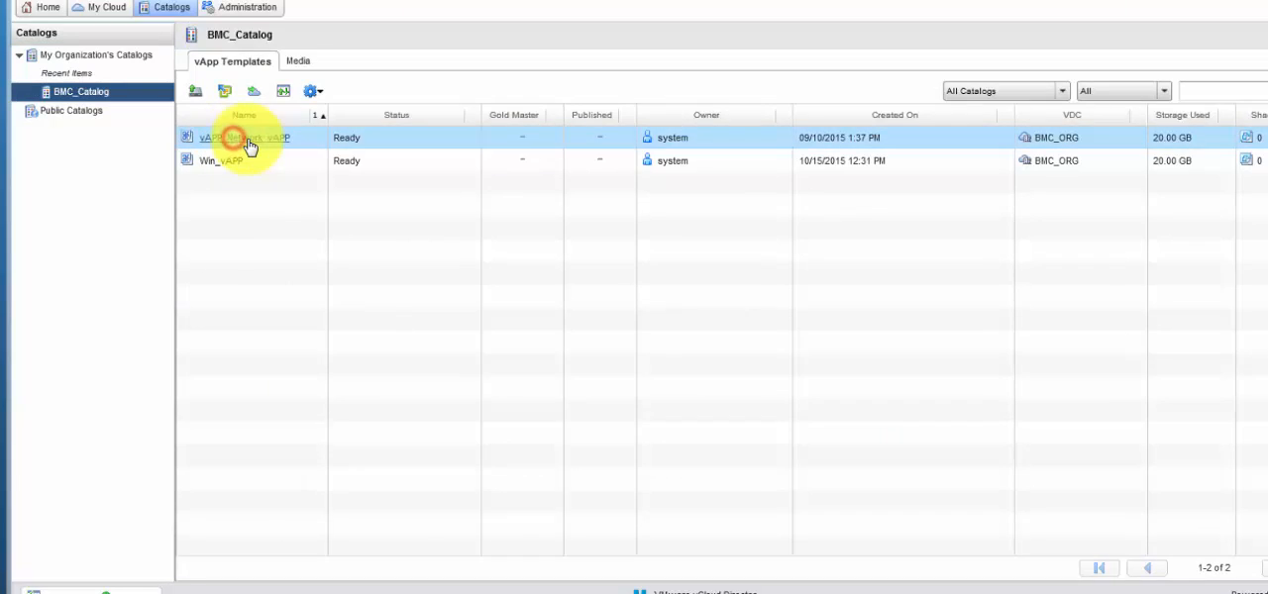
{"action": "left_click", "coordinate": [247, 139]}
{"action": "left_click", "coordinate": [293, 217]}
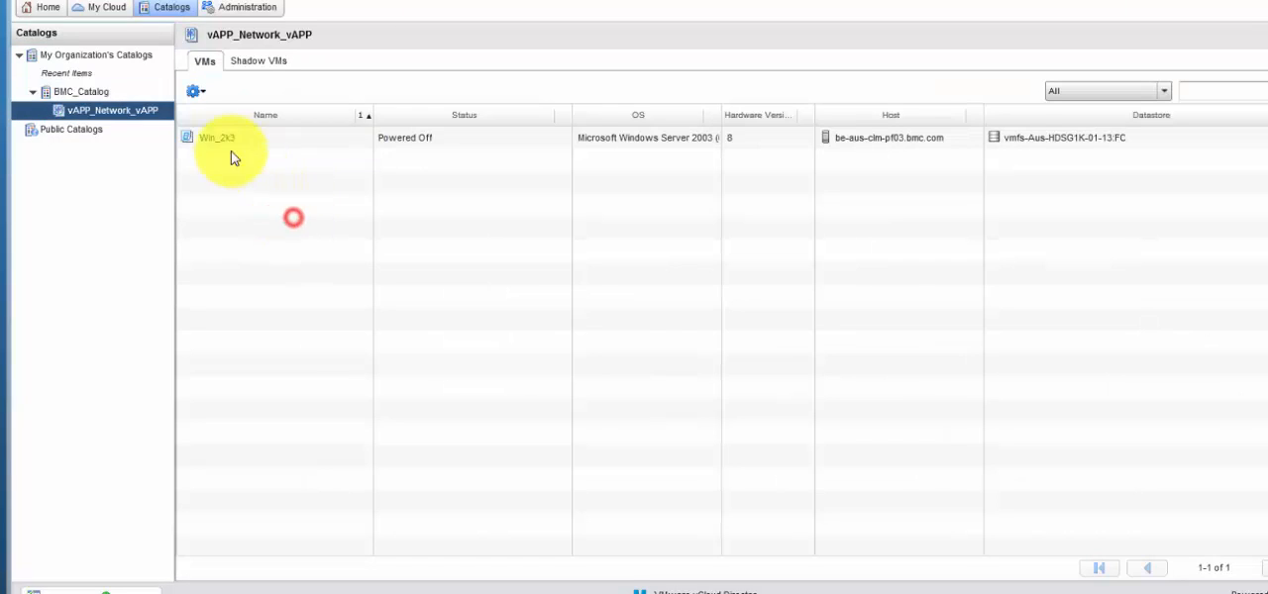
{"action": "double_click", "coordinate": [220, 141]}
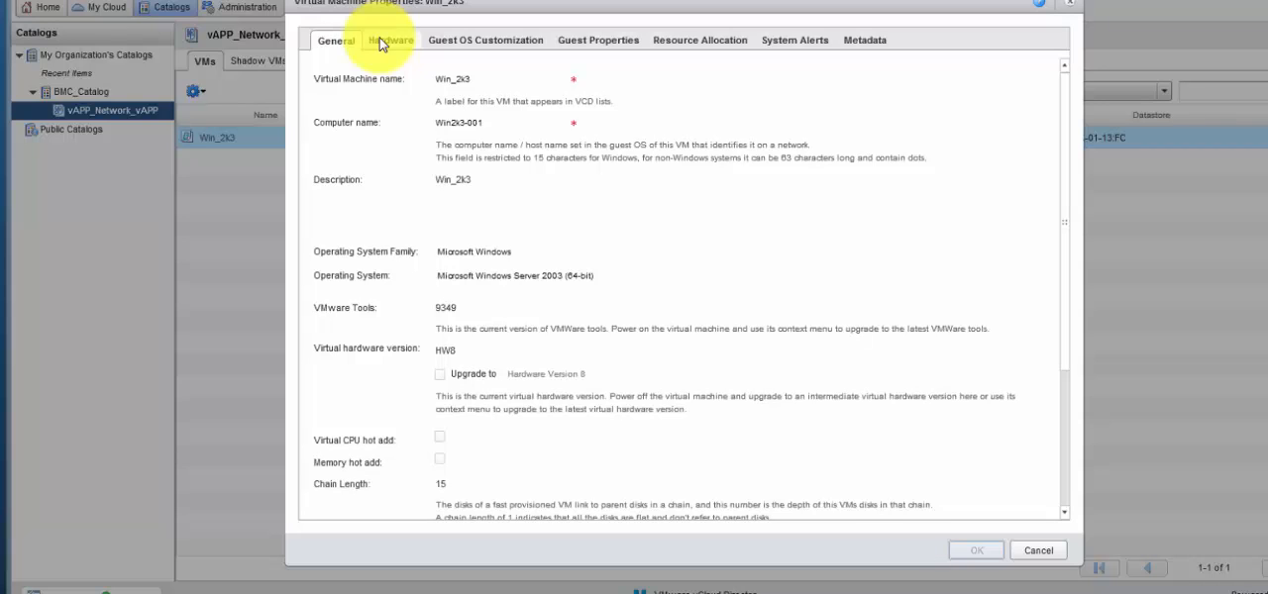
{"action": "left_click", "coordinate": [381, 39]}
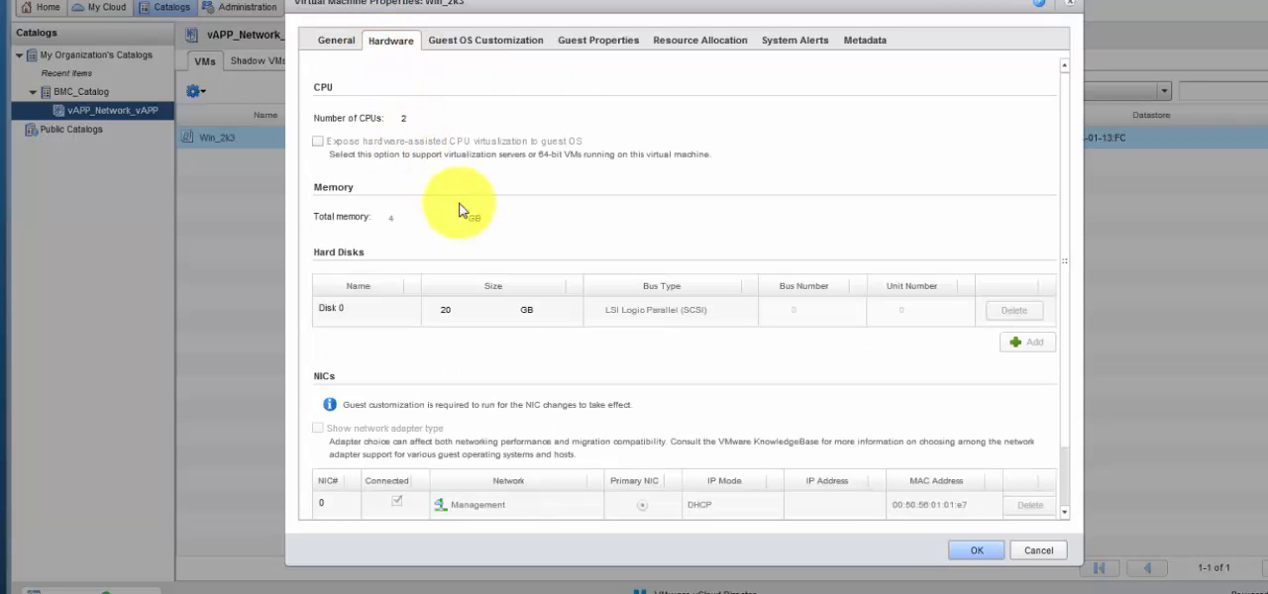
{"action": "left_click_drag", "start_coordinate": [1067, 281], "coordinate": [1067, 347]}
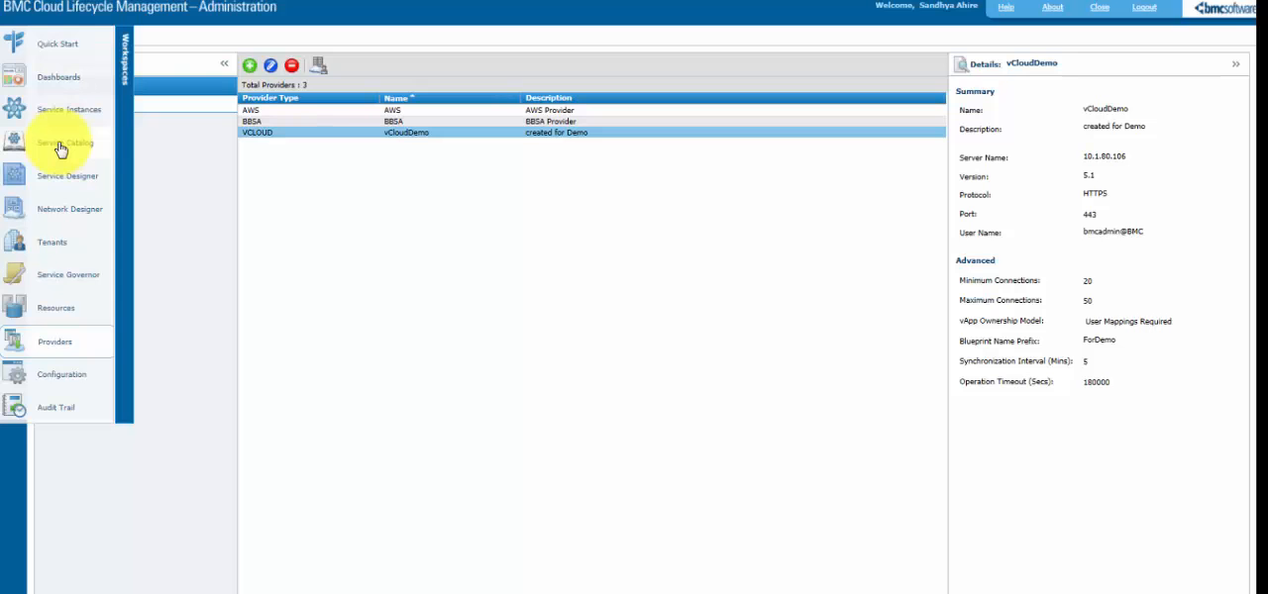
- In the Service Catalog, start a new business service named ServiceForDemo
{"action": "left_click", "coordinate": [61, 146]}
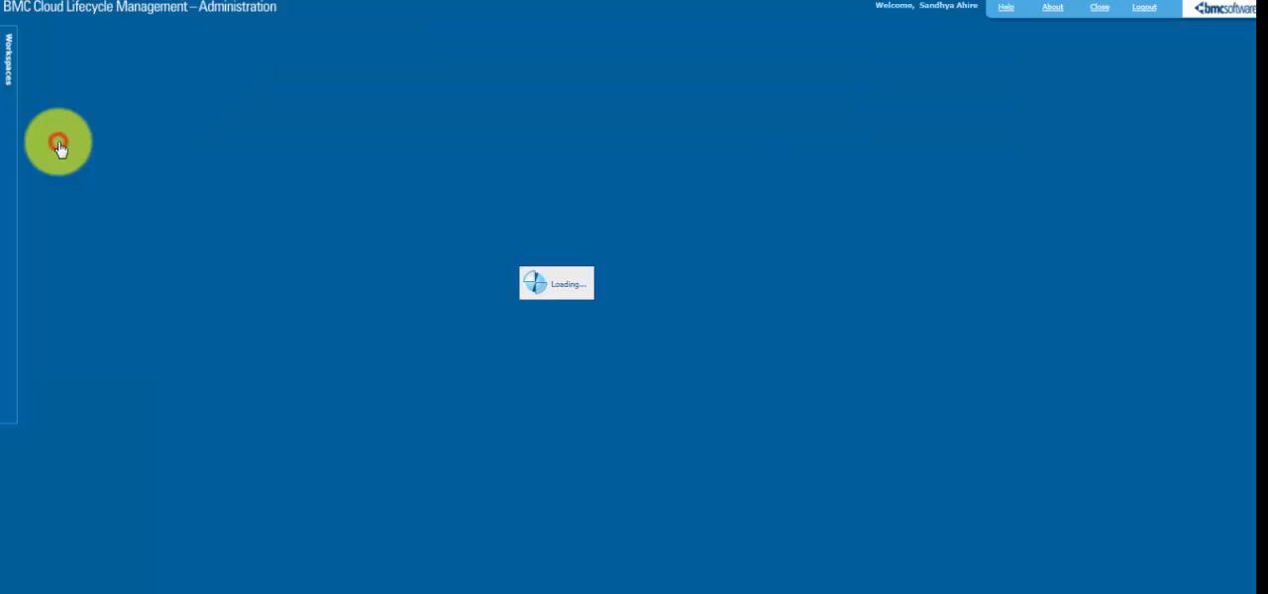
{"action": "left_click", "coordinate": [46, 83]}
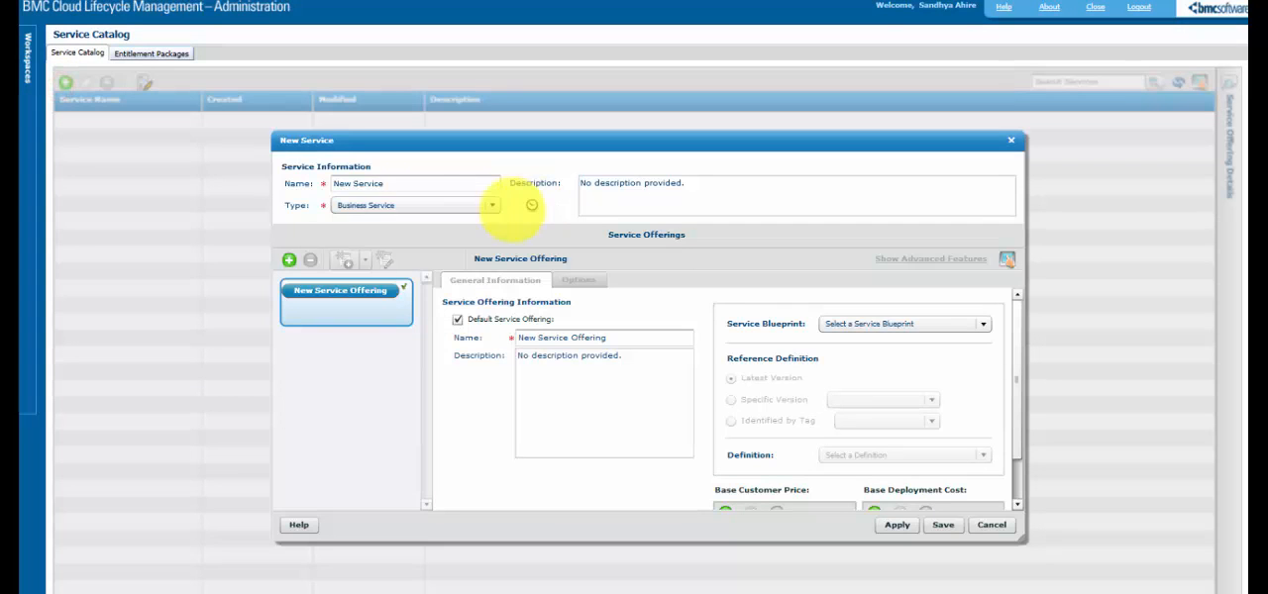
{"action": "left_click", "coordinate": [395, 184]}
{"action": "key", "text": "ctrl+a"}
{"action": "type", "text": "Servi"}
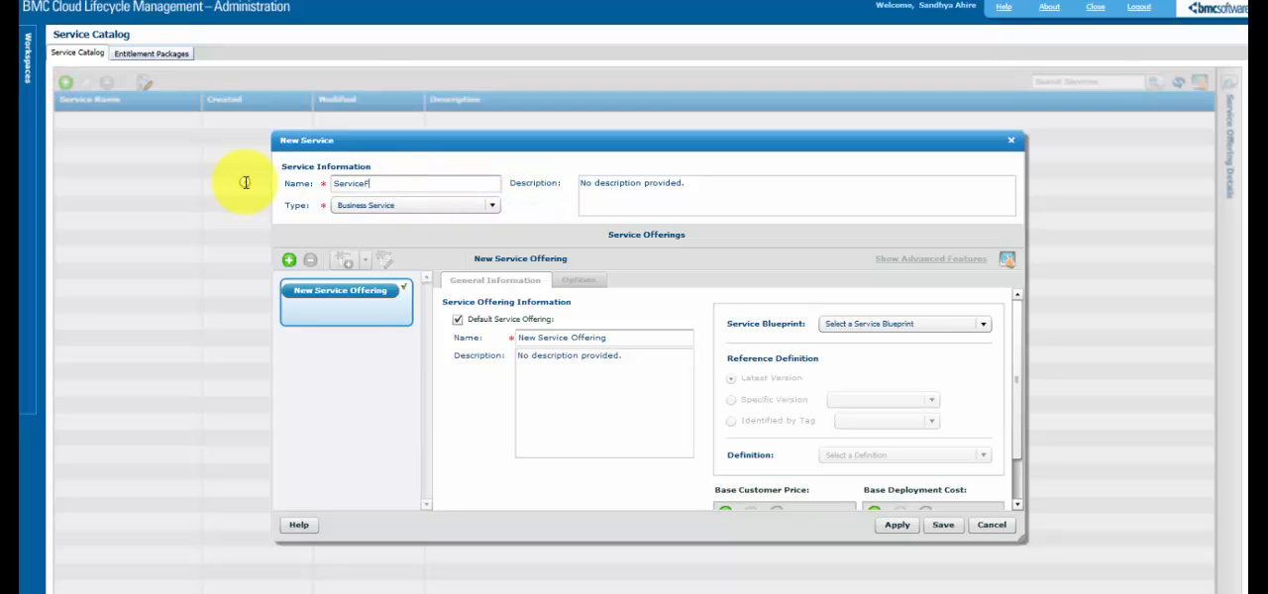
{"action": "type", "text": "ceForDemo"}
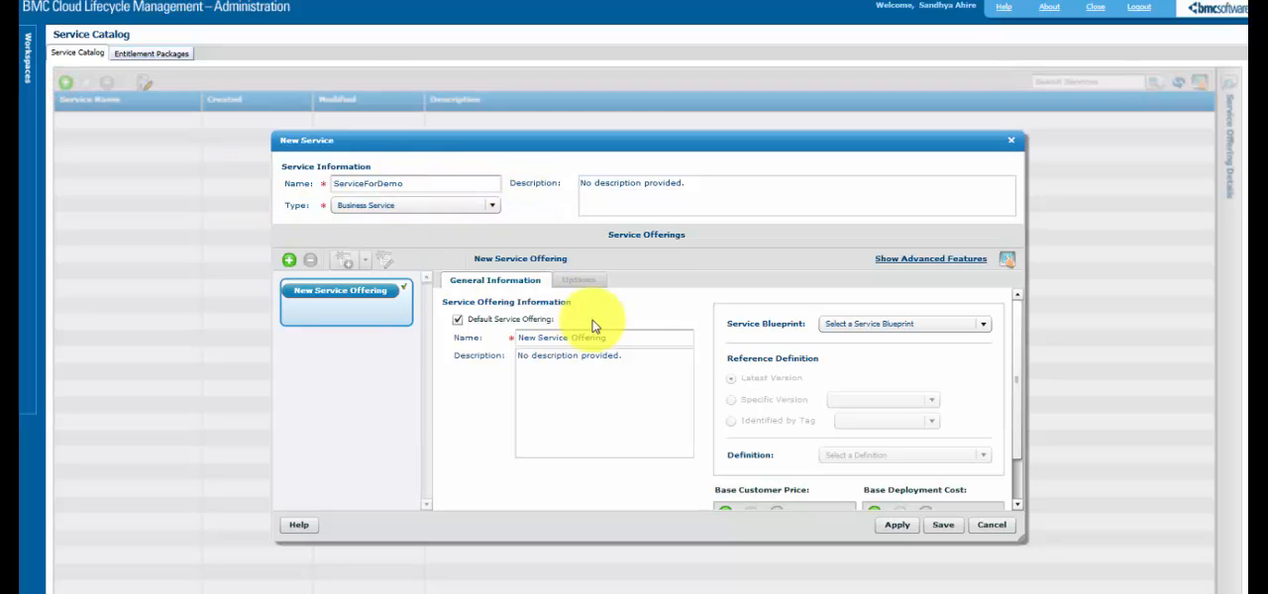
- Name the default offering OfferingForDemo, assign the latest FM_ForDemo_Win_vAPP blueprint with definition ForDemo_Win_vAPP, and apply the settings
{"action": "left_click", "coordinate": [628, 338]}
{"action": "key", "text": "ctrl+a"}
{"action": "type", "text": "O"}
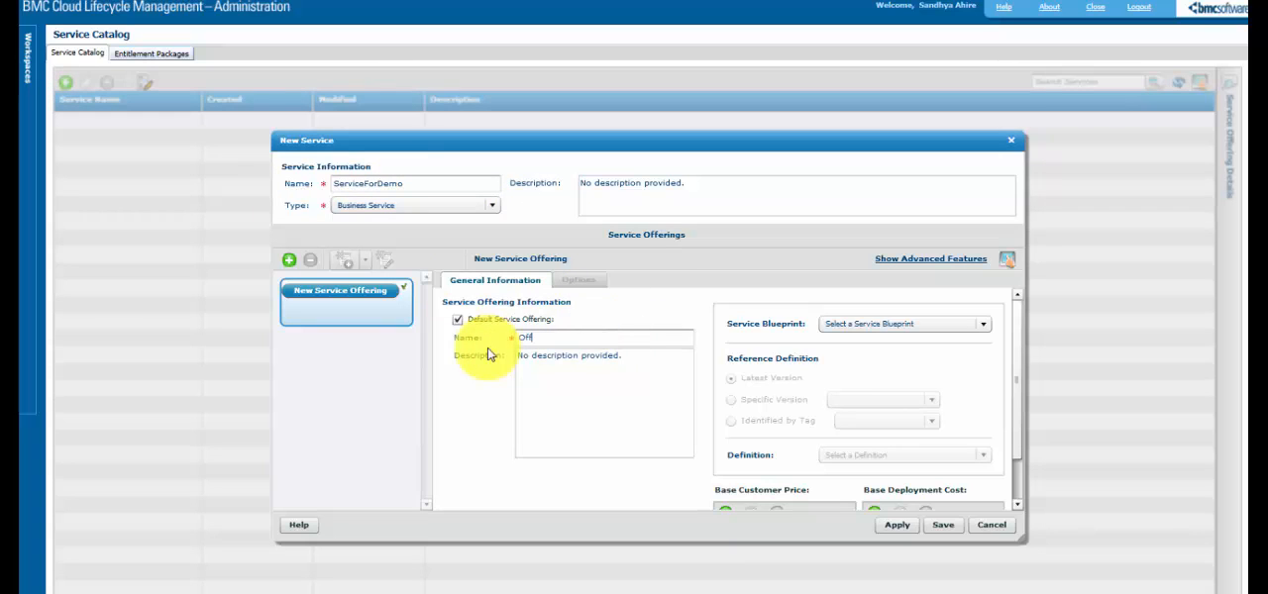
{"action": "type", "text": "fferingForDemo"}
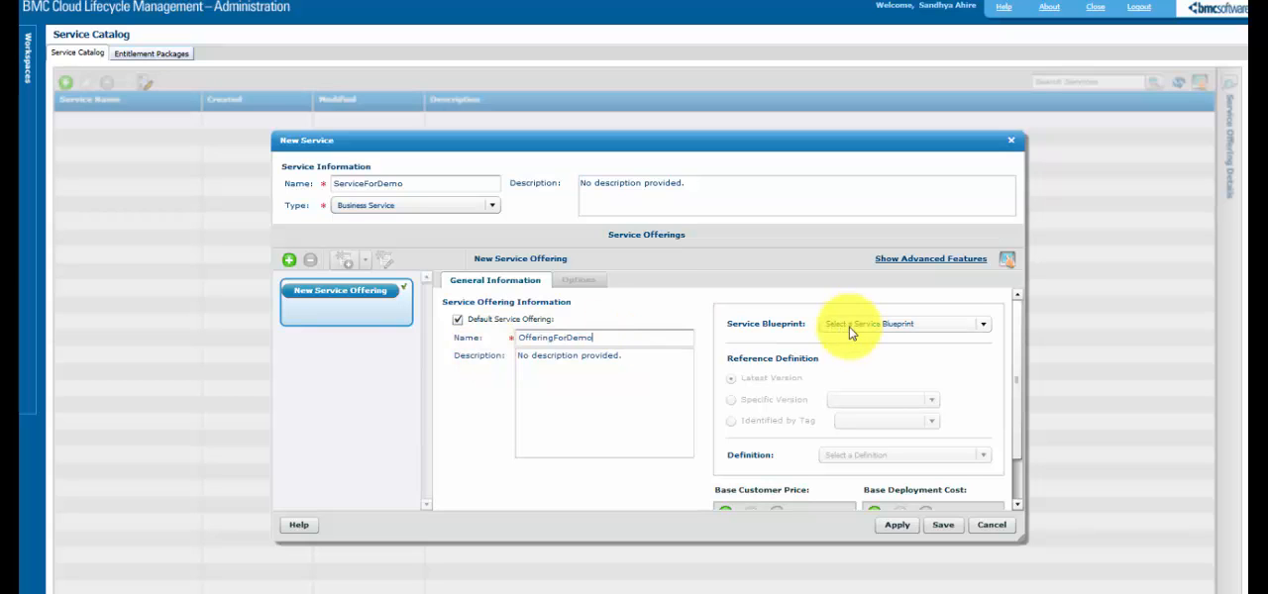
{"action": "left_click", "coordinate": [853, 324]}
{"action": "left_click", "coordinate": [847, 373]}
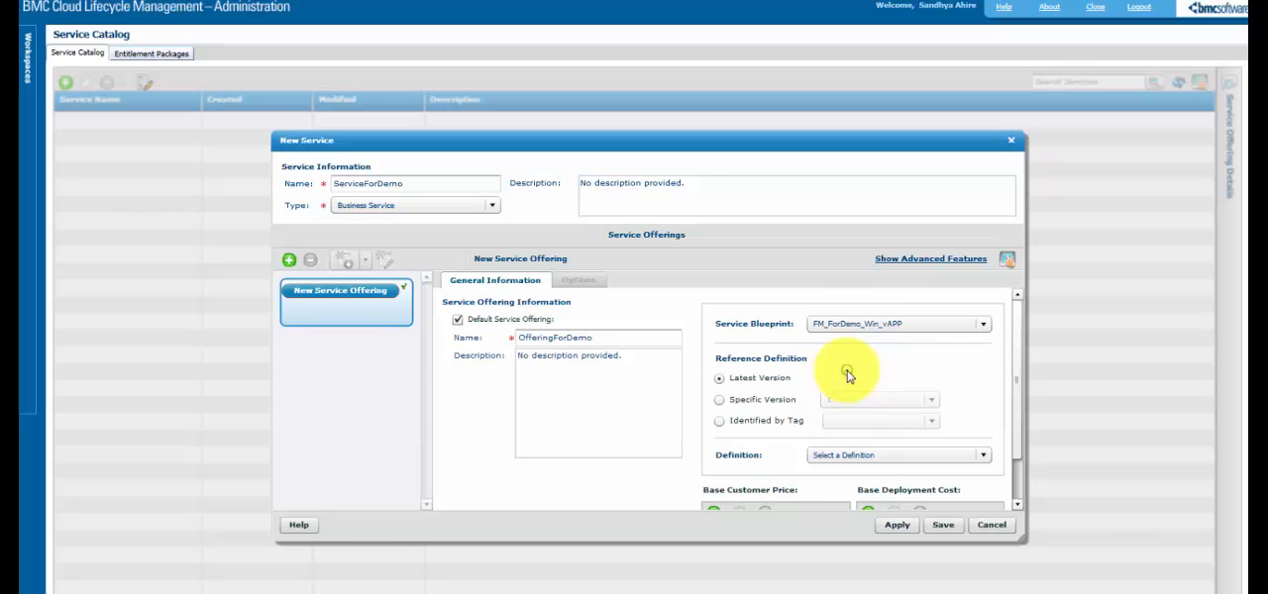
{"action": "left_click", "coordinate": [857, 454]}
{"action": "left_click", "coordinate": [891, 481]}
{"action": "left_click", "coordinate": [891, 527]}
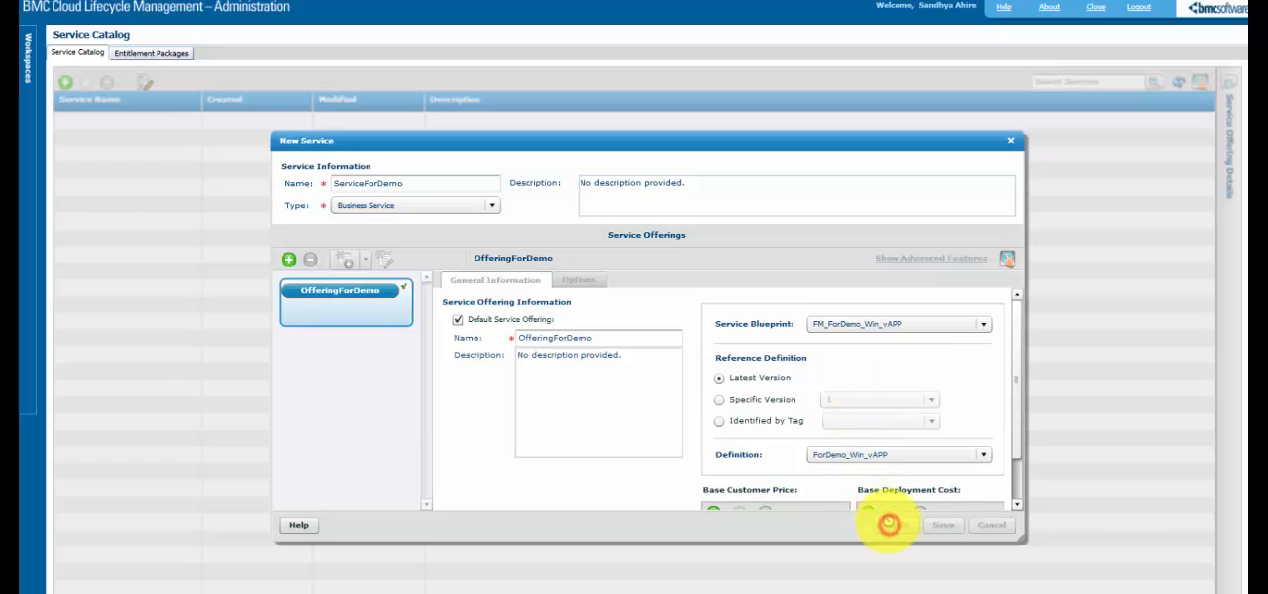
- Create a request definition for OfferingForDemo titled vCloudDemo, with description "created for Demo" and start date 2/24/2016
{"action": "left_click", "coordinate": [366, 260]}
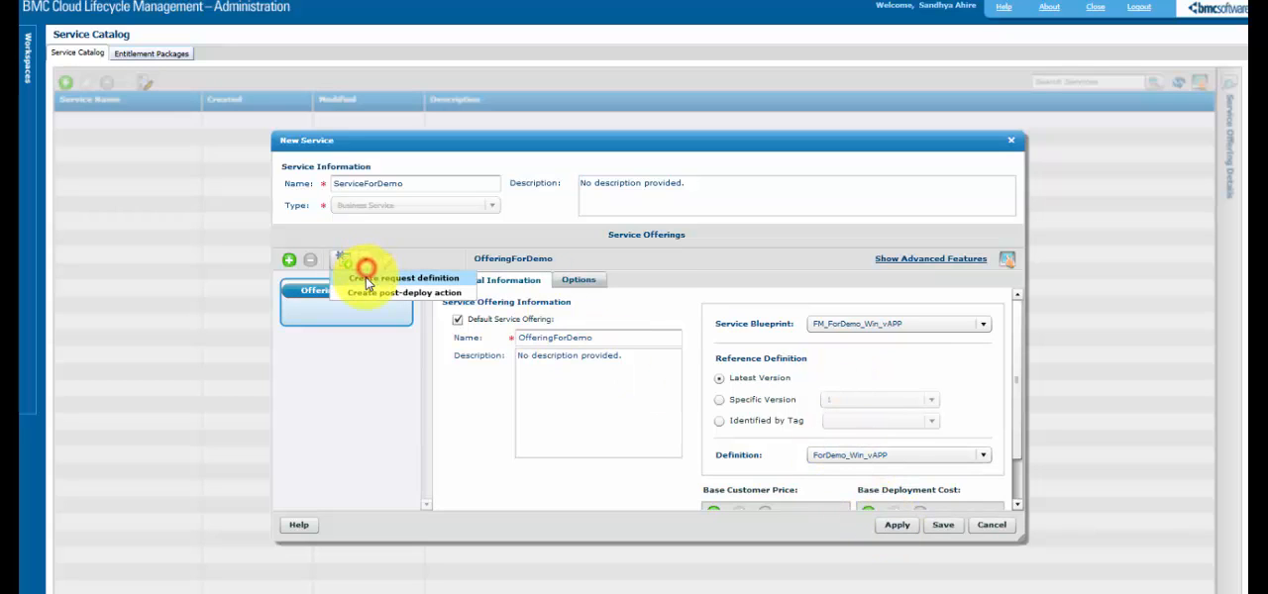
{"action": "left_click", "coordinate": [364, 280]}
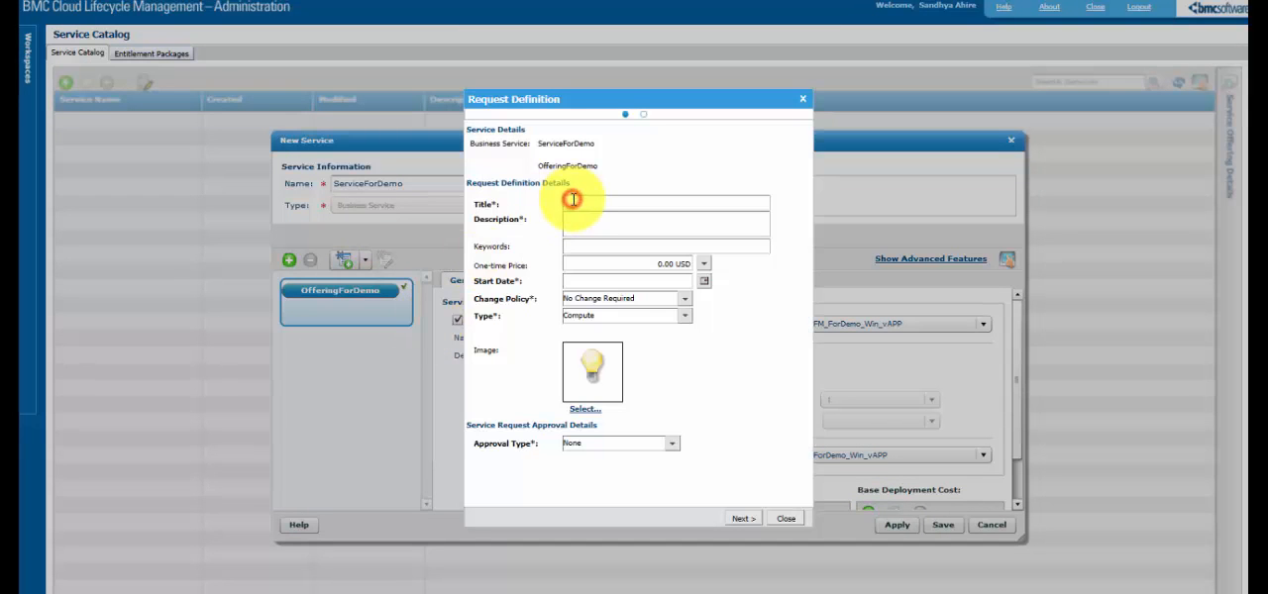
{"action": "left_click", "coordinate": [572, 199]}
{"action": "type", "text": "vClu"}
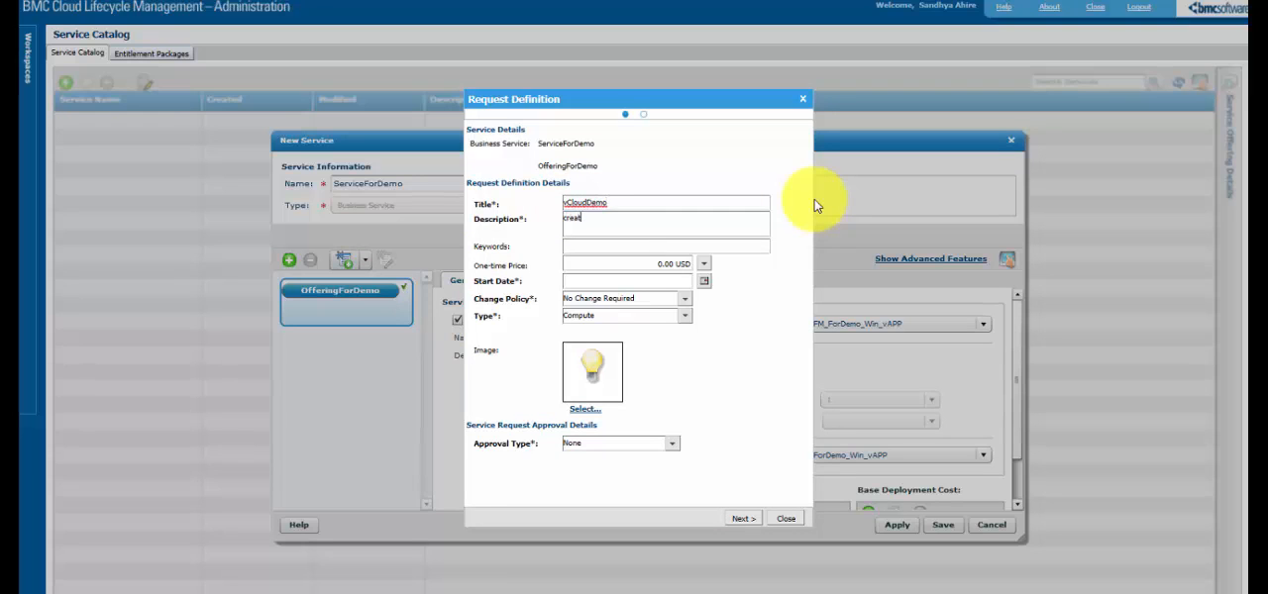
{"action": "type", "text": "created for Demo"}
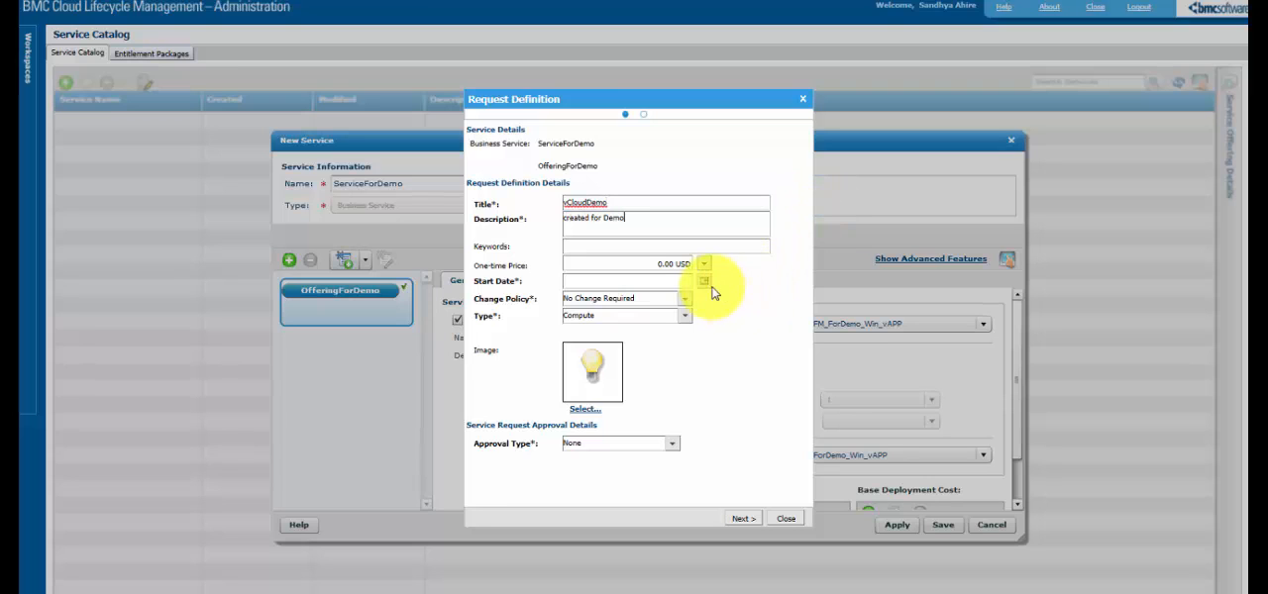
{"action": "left_click", "coordinate": [703, 282]}
{"action": "left_click", "coordinate": [743, 498]}
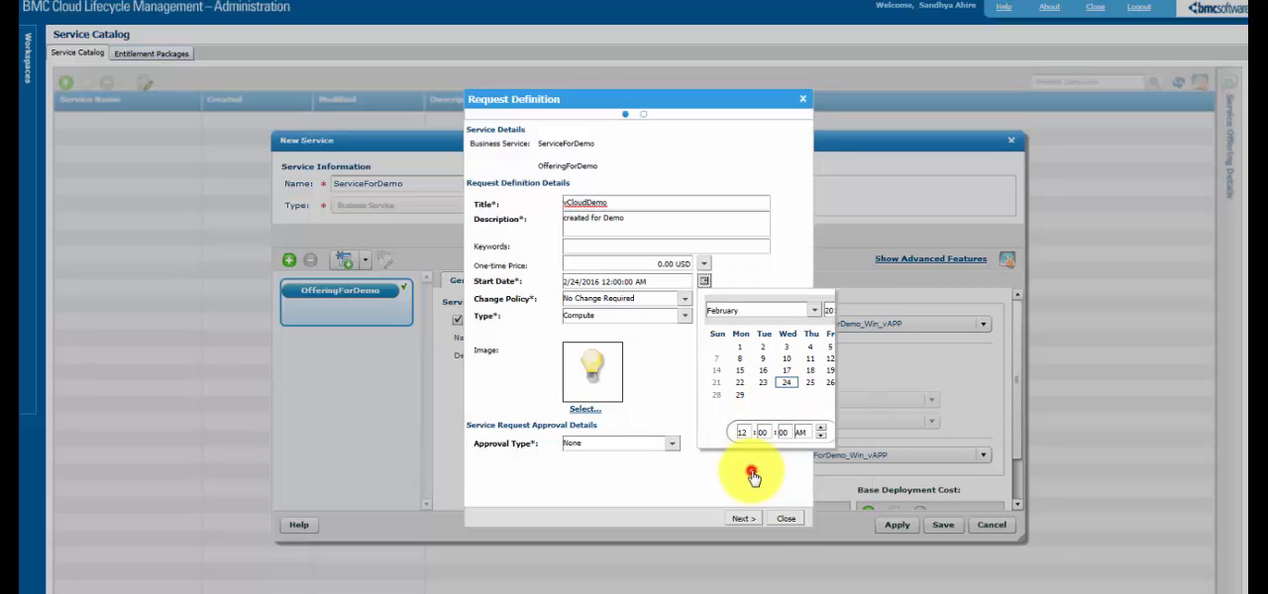
- Assign the request definition to the Cloud Services category and VCDPackage, finish it, and save the service
{"action": "left_click", "coordinate": [746, 522]}
{"action": "left_click", "coordinate": [548, 168]}
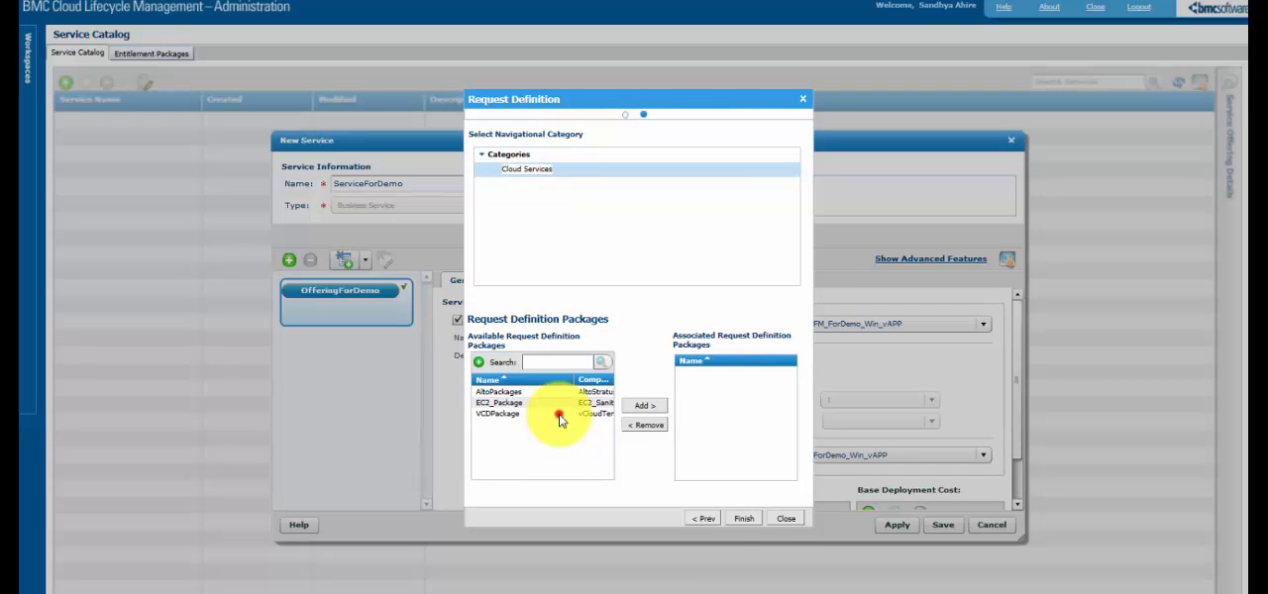
{"action": "left_click", "coordinate": [559, 416]}
{"action": "left_click", "coordinate": [644, 405]}
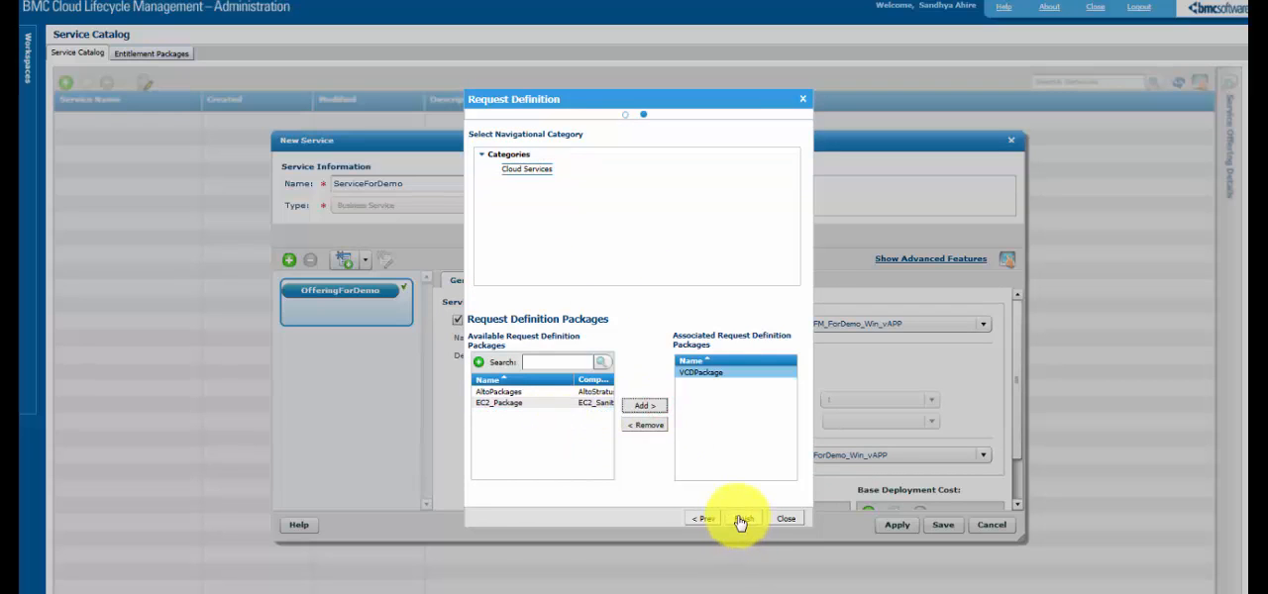
{"action": "left_click", "coordinate": [742, 520]}
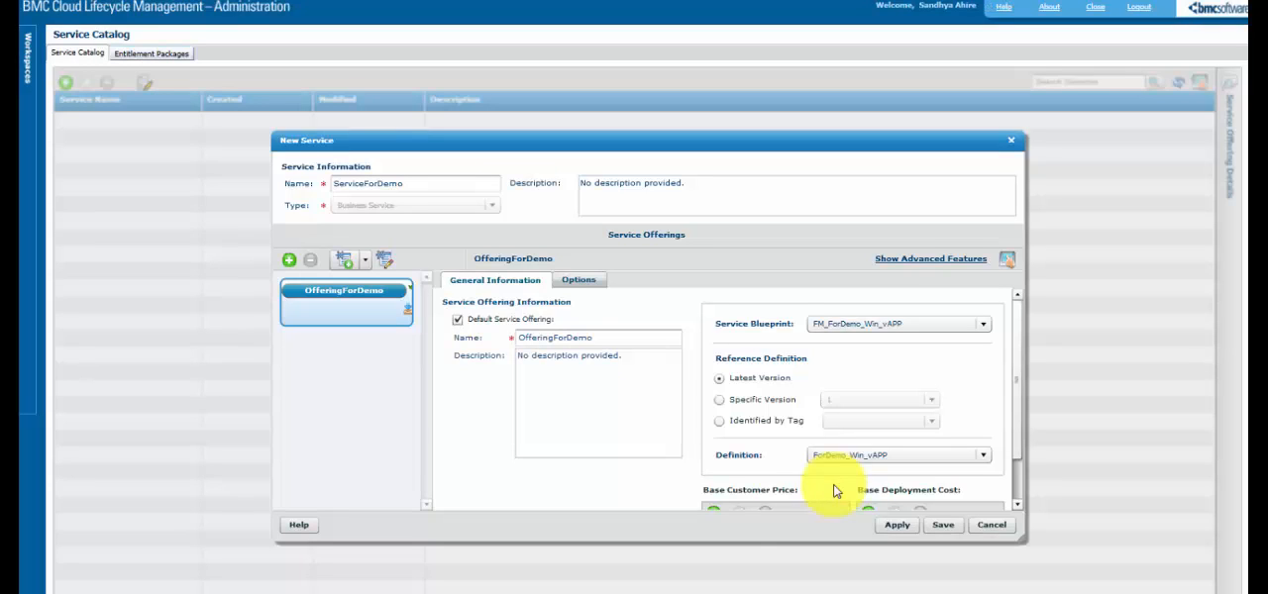
{"action": "left_click", "coordinate": [945, 525]}
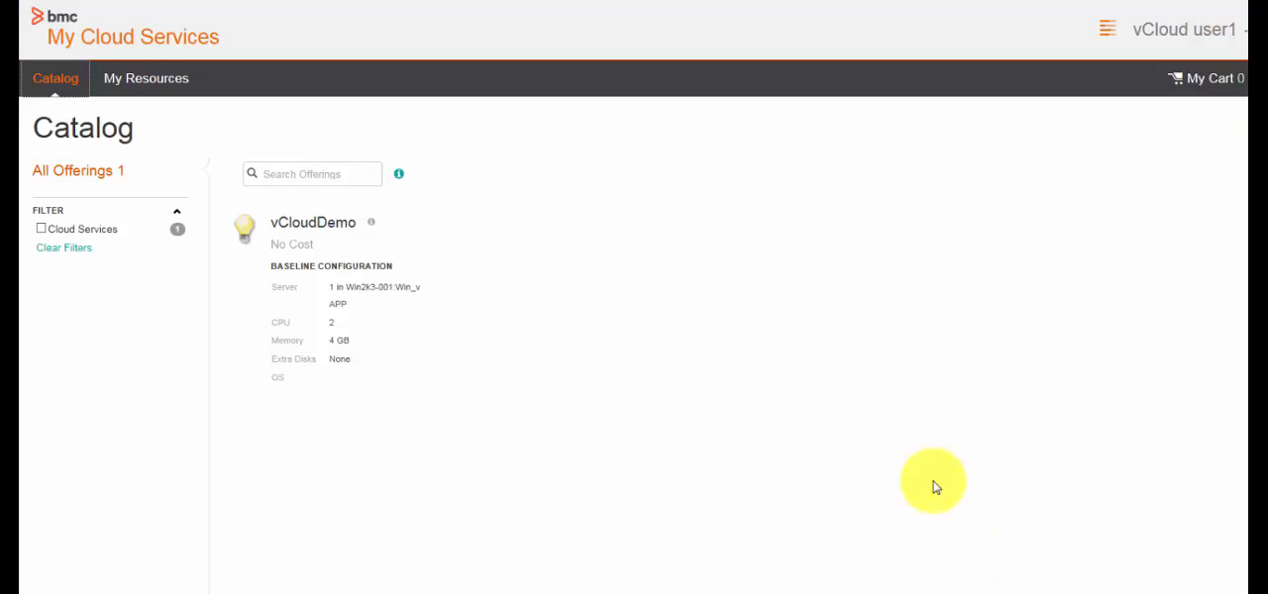
- In My Cloud Services, configure the vCloudDemo offering with service name DemovCloud, server hostname prefix Demo, and server user name Administrator
{"action": "left_click", "coordinate": [338, 239]}
{"action": "left_click", "coordinate": [376, 286]}
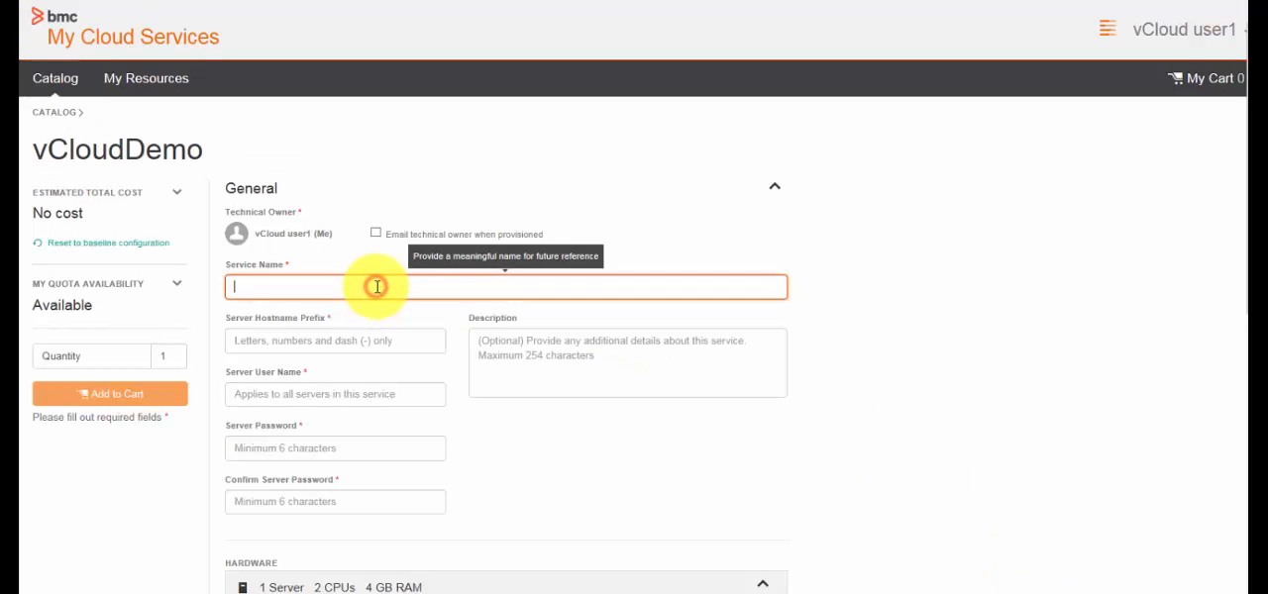
{"action": "type", "text": "DemovCloud"}
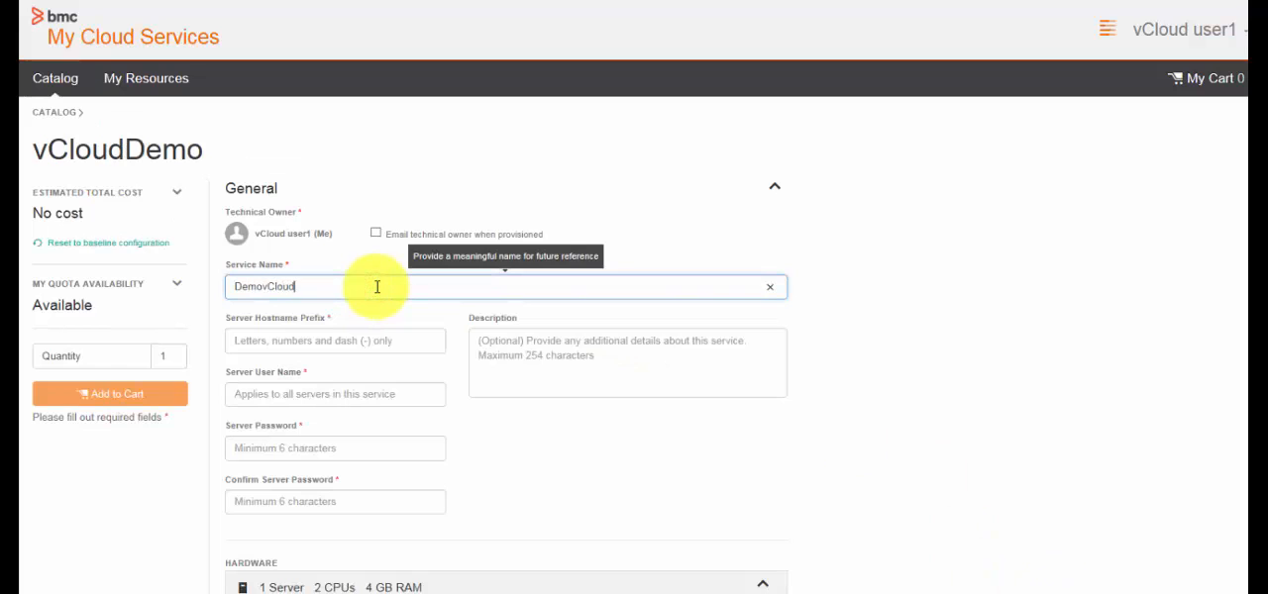
{"action": "left_click", "coordinate": [362, 338]}
{"action": "type", "text": "Demo"}
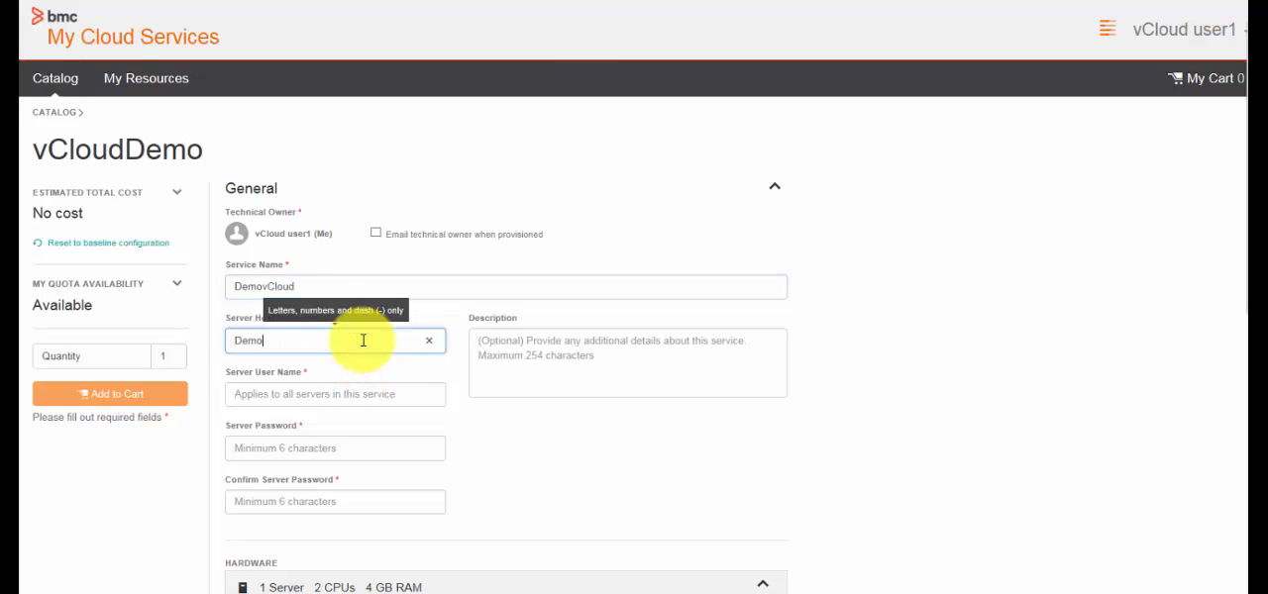
{"action": "left_click", "coordinate": [351, 393]}
{"action": "type", "text": "Administ"}
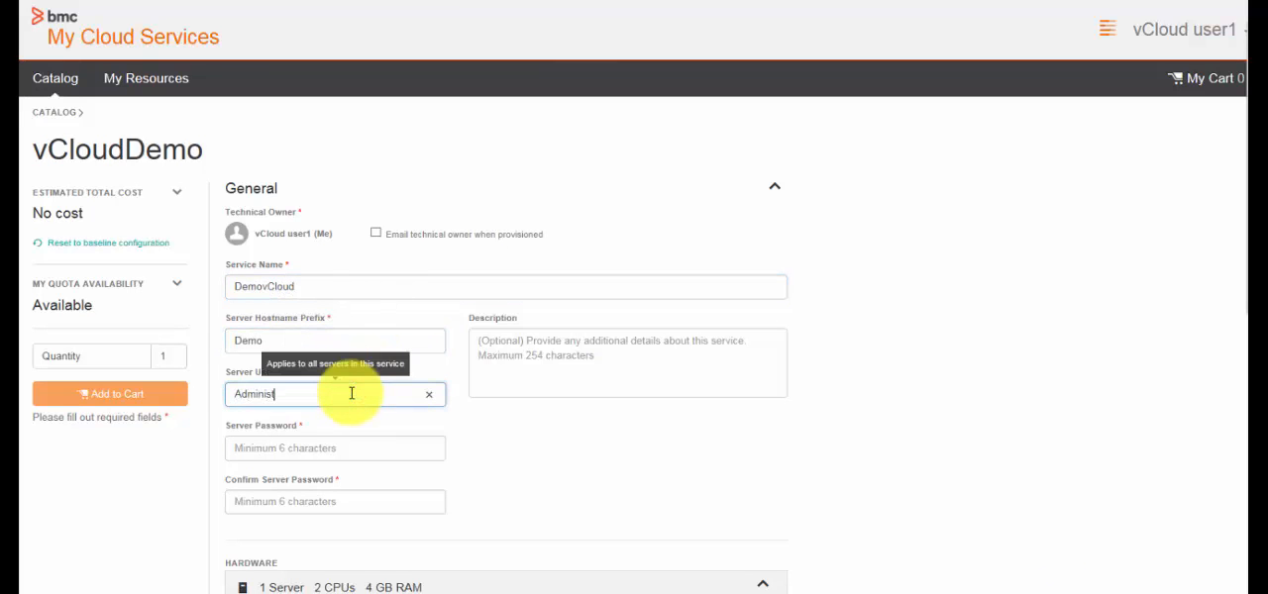
{"action": "type", "text": "rator"}
- Enter the server password and repeat it in the confirmation field
{"action": "key", "text": "Tab"}
{"action": "type", "text": "password"}
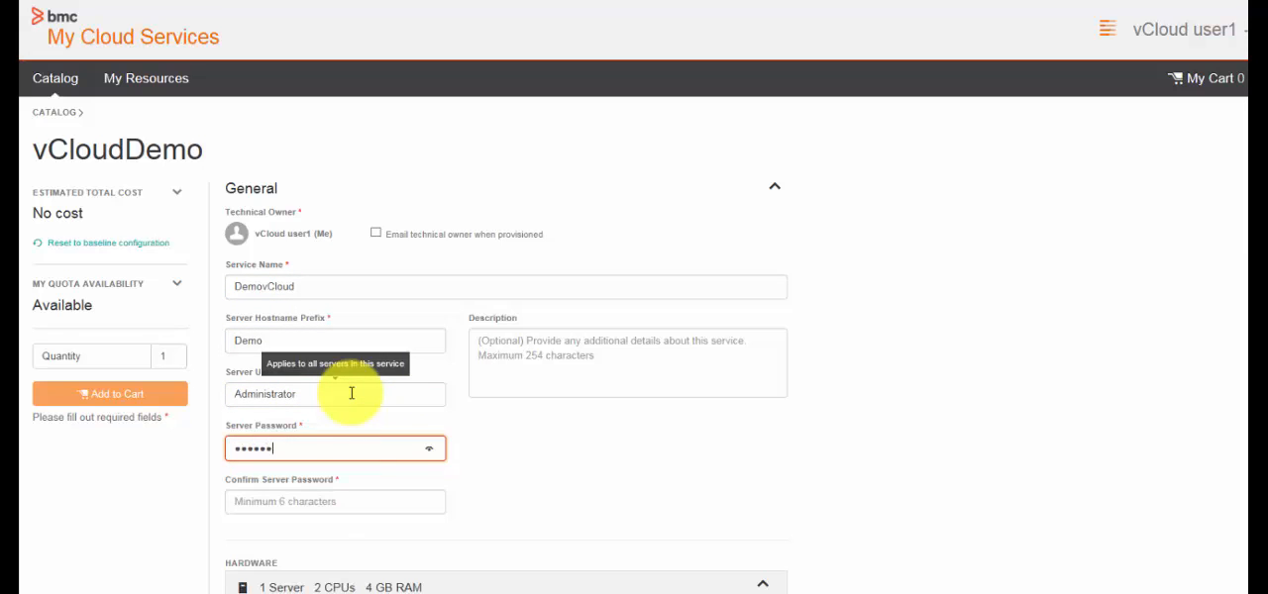
{"action": "left_click", "coordinate": [315, 500]}
{"action": "type", "text": "password"}
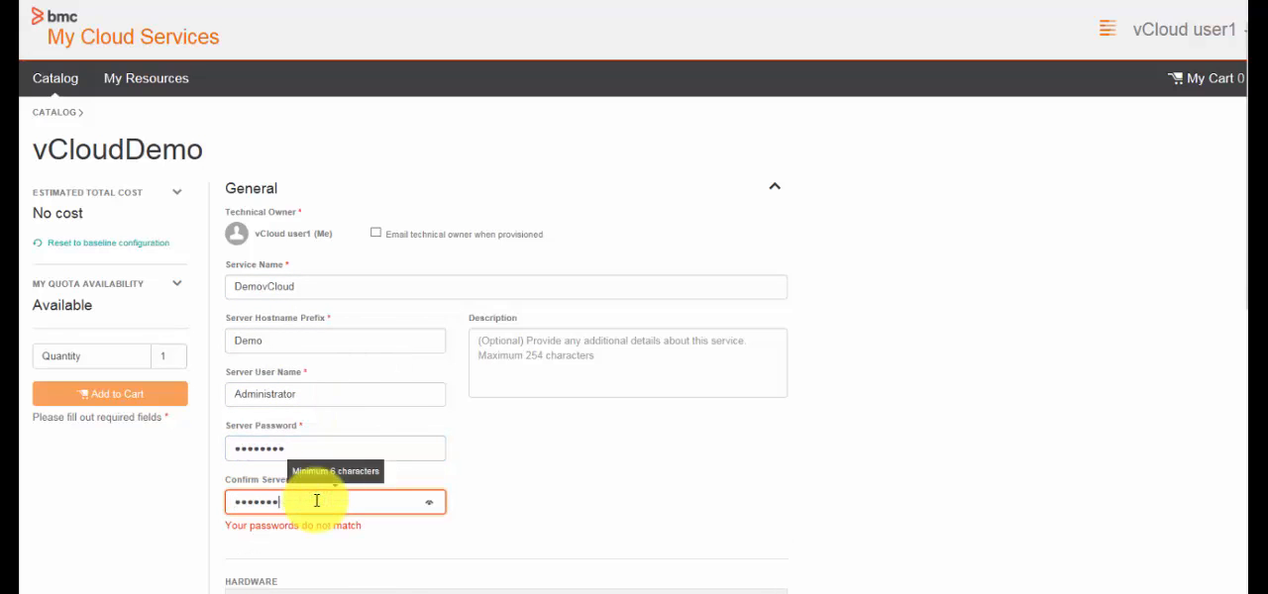
- Add the configured service to the cart and submit the request through checkout without a charge code or decommission date
{"action": "left_click", "coordinate": [160, 400]}
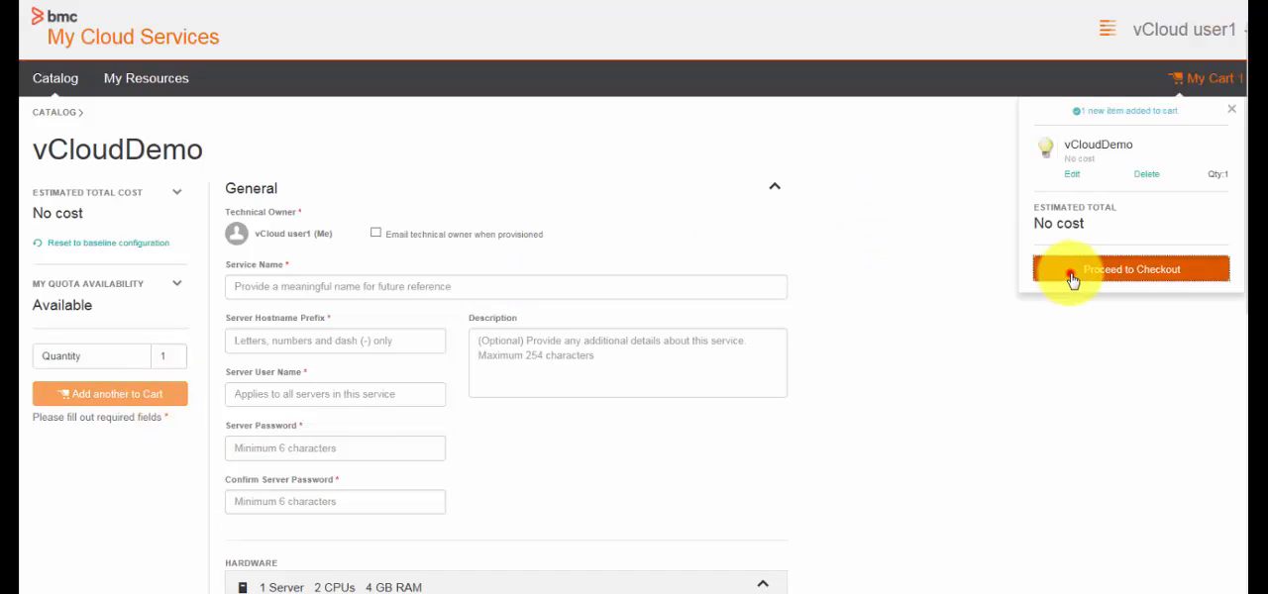
{"action": "left_click", "coordinate": [1070, 274]}
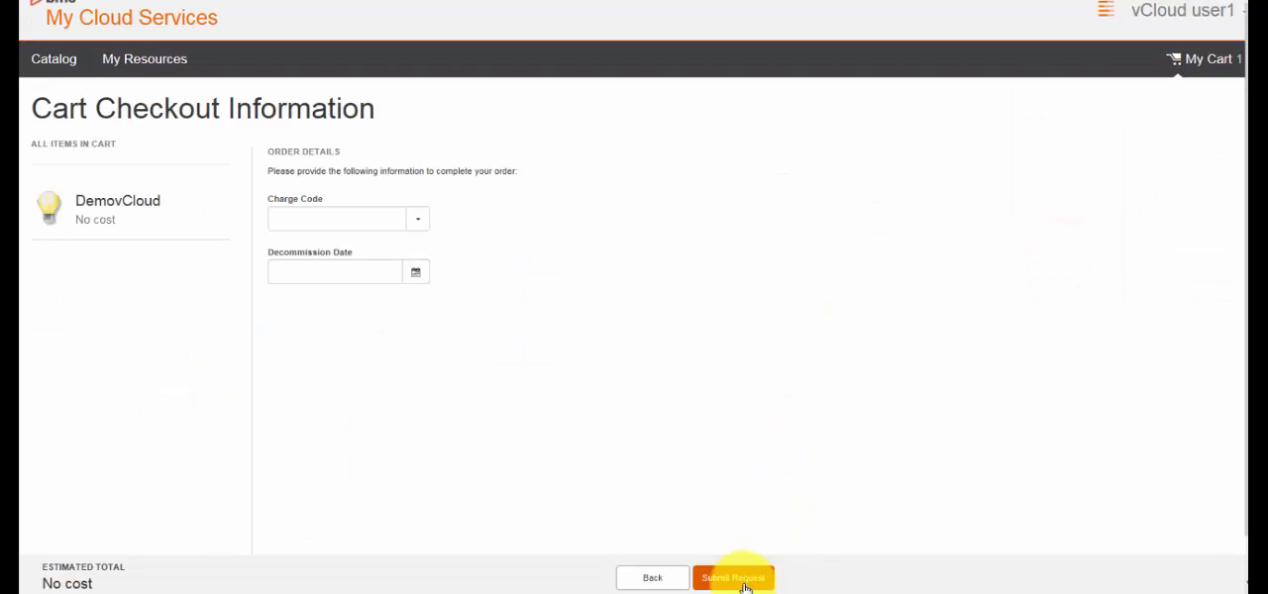
{"action": "left_click", "coordinate": [734, 580]}
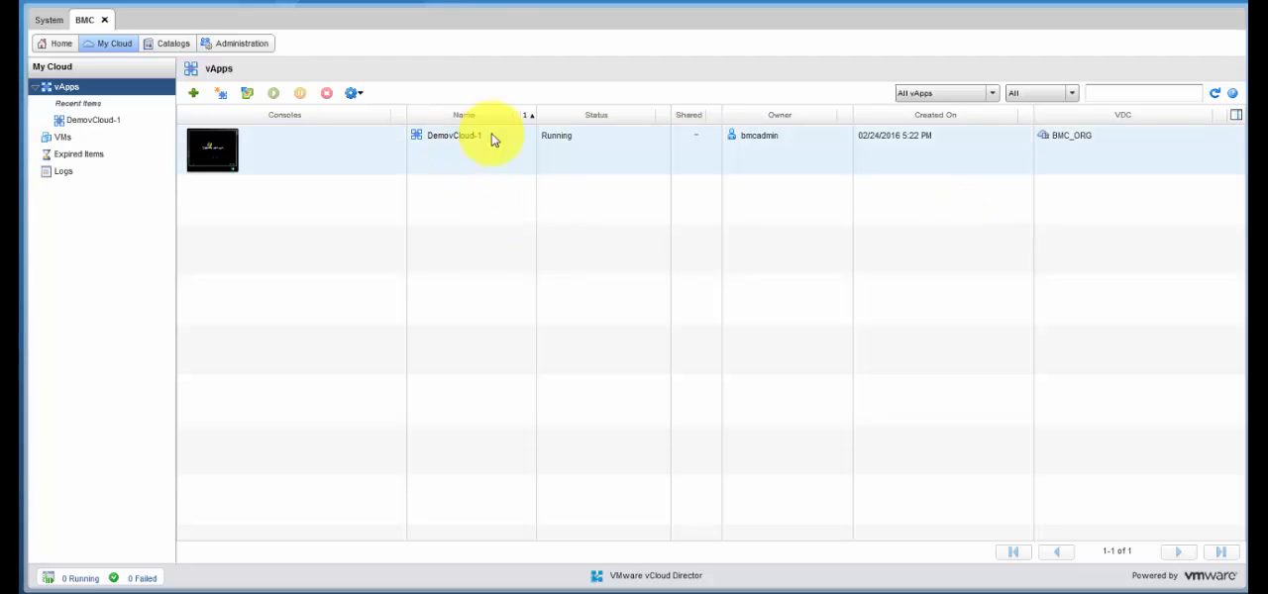
- In vCloud Director, examine the DemovCloud-1 vApp diagram and the hardware properties of its Demo-3 virtual machine
{"action": "left_click", "coordinate": [457, 141]}
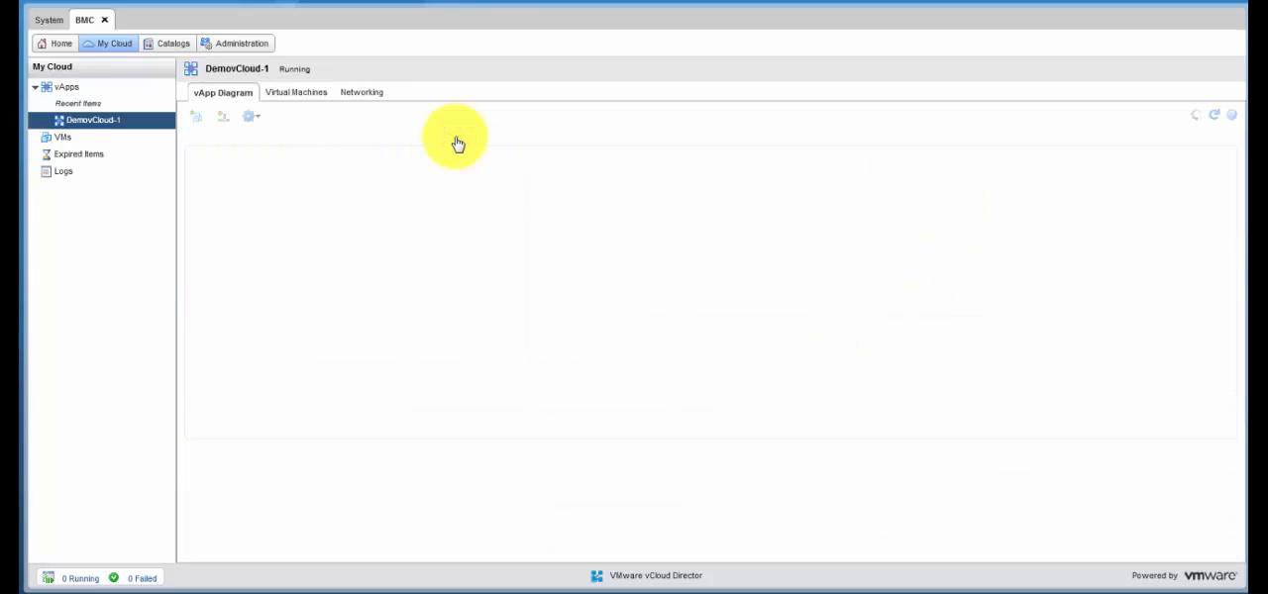
{"action": "left_click", "coordinate": [306, 93]}
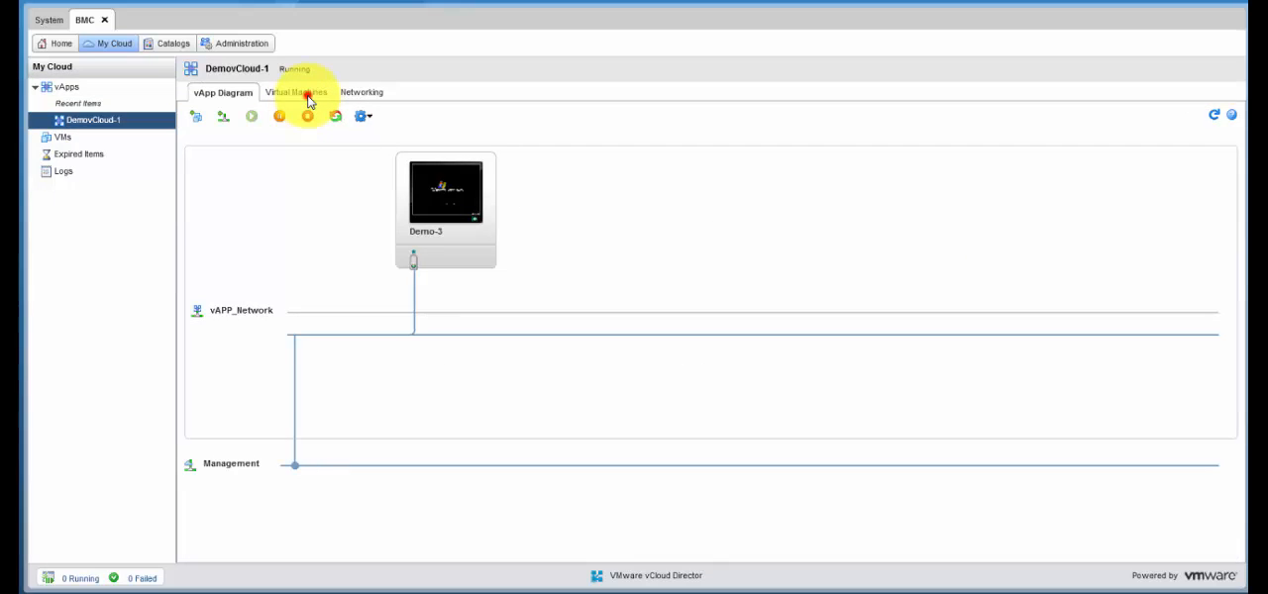
{"action": "left_click", "coordinate": [313, 163]}
{"action": "double_click", "coordinate": [313, 162]}
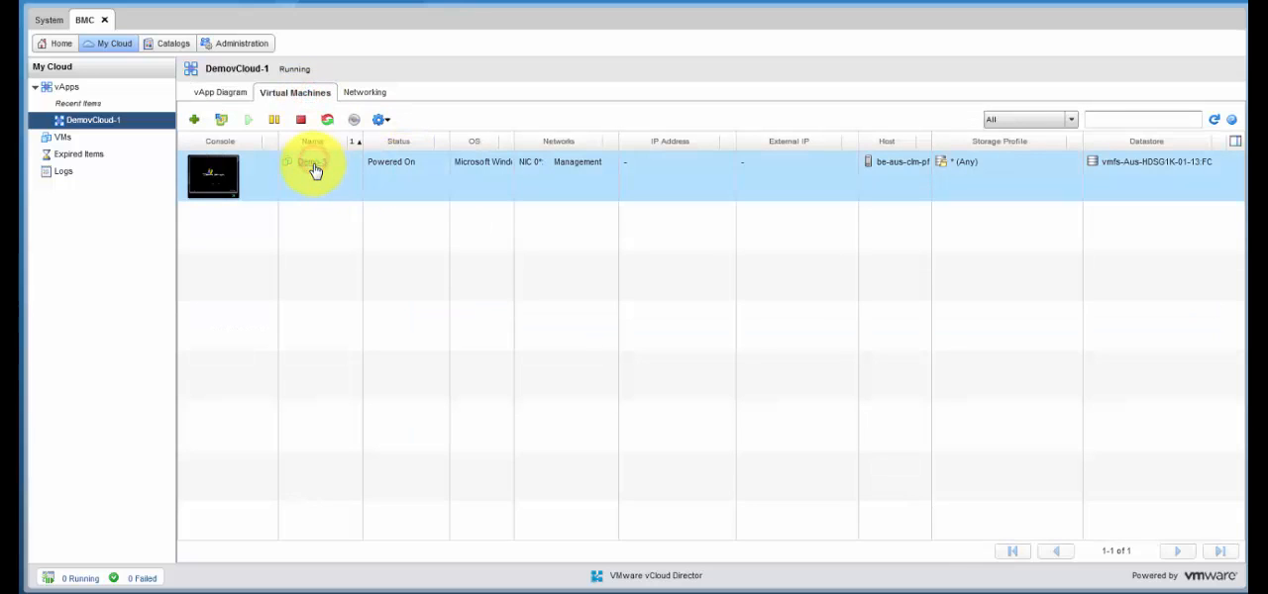
{"action": "left_click", "coordinate": [374, 75]}
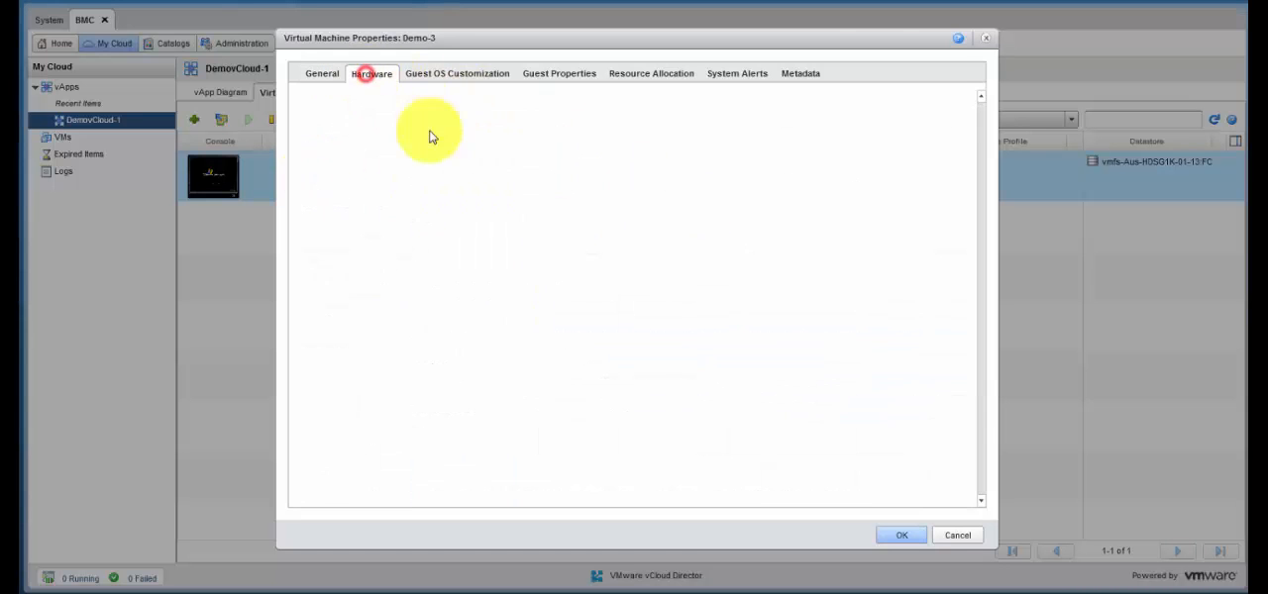
{"action": "left_click_drag", "start_coordinate": [980, 366], "coordinate": [978, 438]}
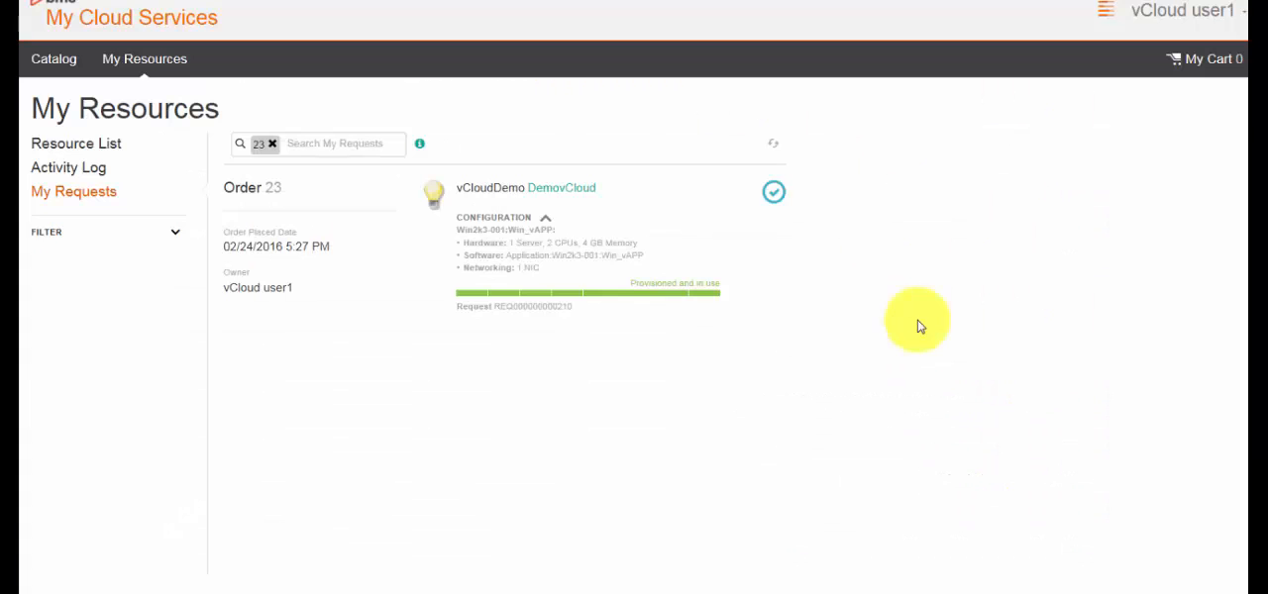
- In My Cloud Services, open the requested DemovCloud service and review the Demo-3 server's hardware, operating system, and networking configuration
{"action": "left_click", "coordinate": [562, 188]}
{"action": "left_click", "coordinate": [434, 223]}
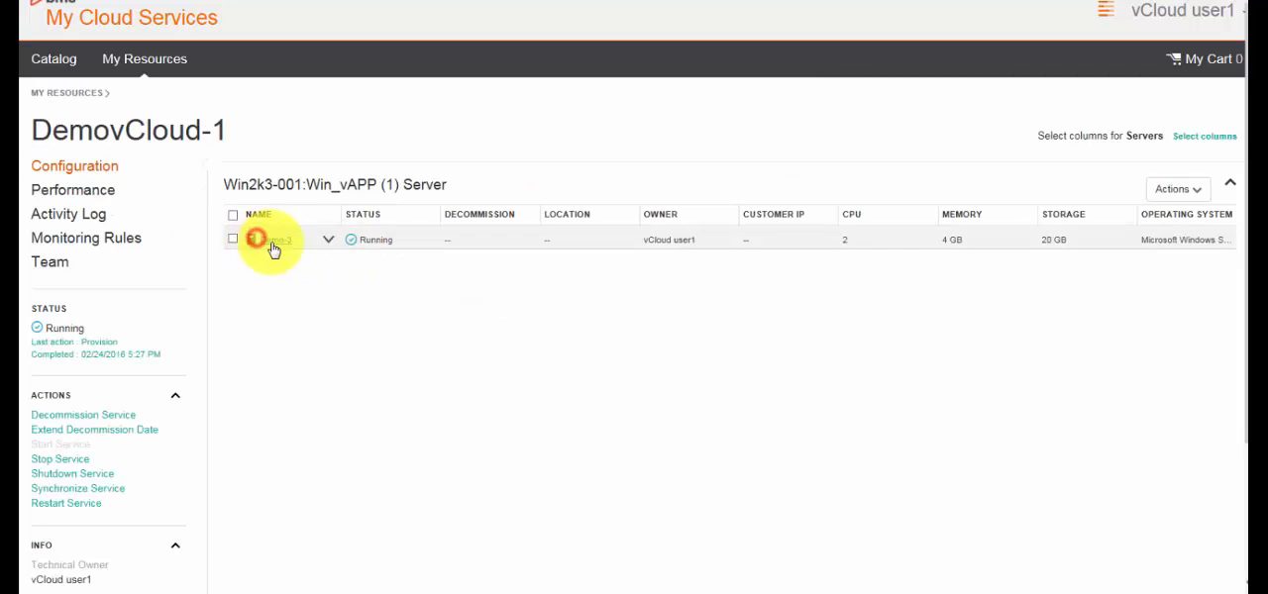
{"action": "left_click", "coordinate": [268, 245]}
{"action": "scroll", "coordinate": [625, 285], "scroll_direction": "down", "scroll_amount": 1}
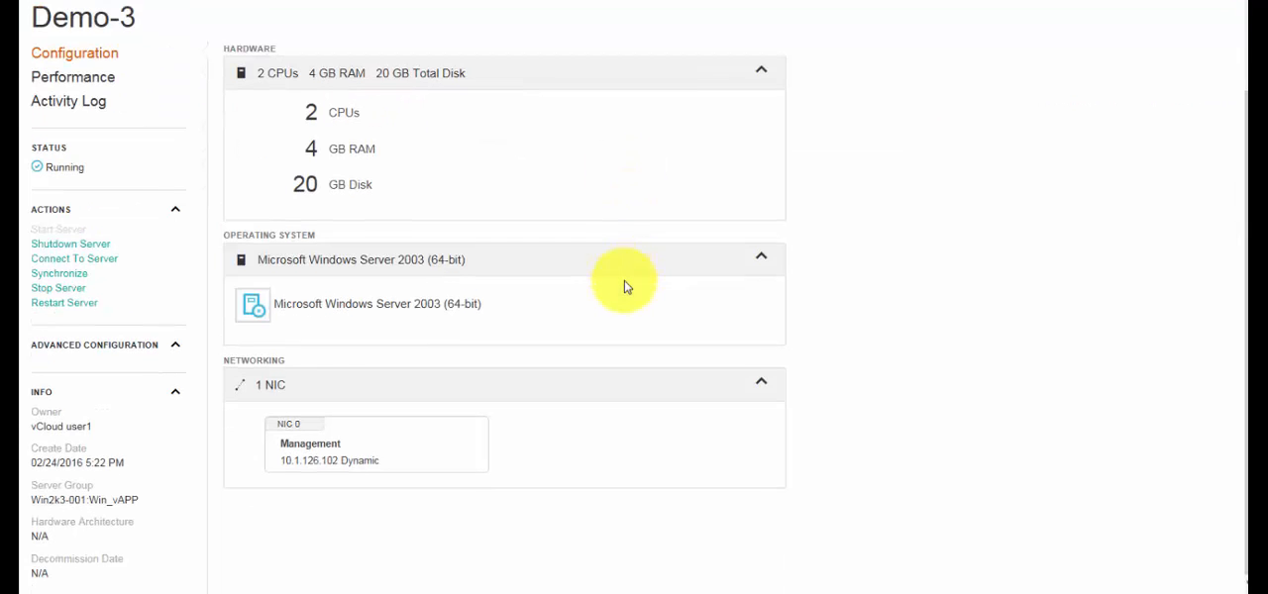
{"action": "scroll", "coordinate": [623, 287], "scroll_direction": "up", "scroll_amount": 1}
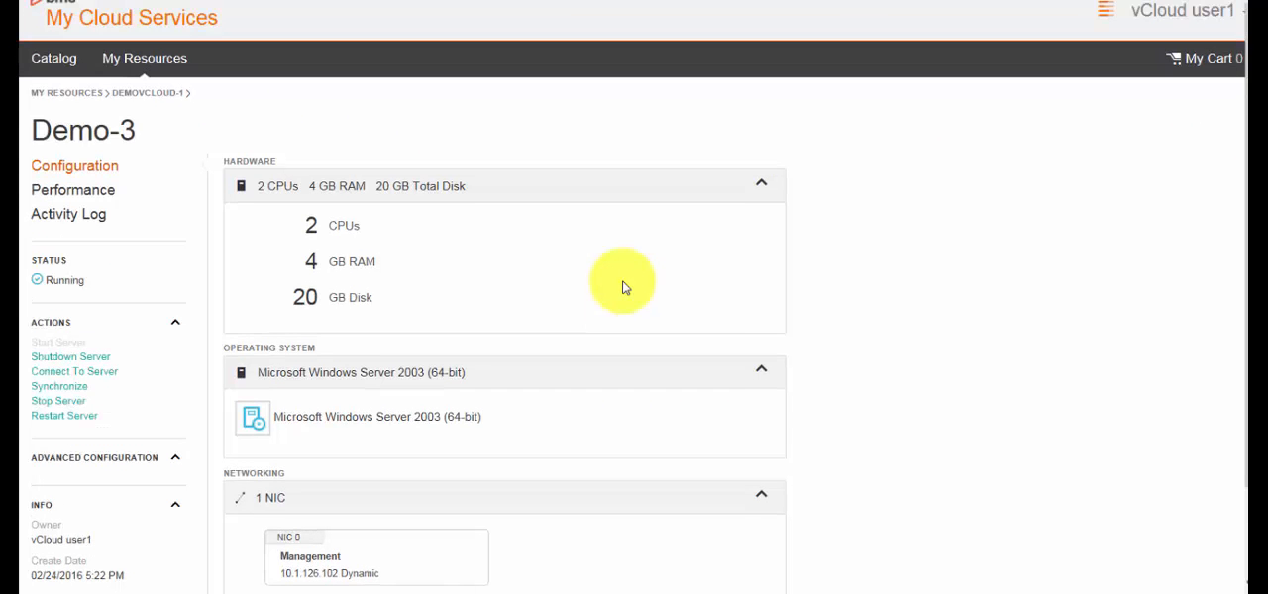